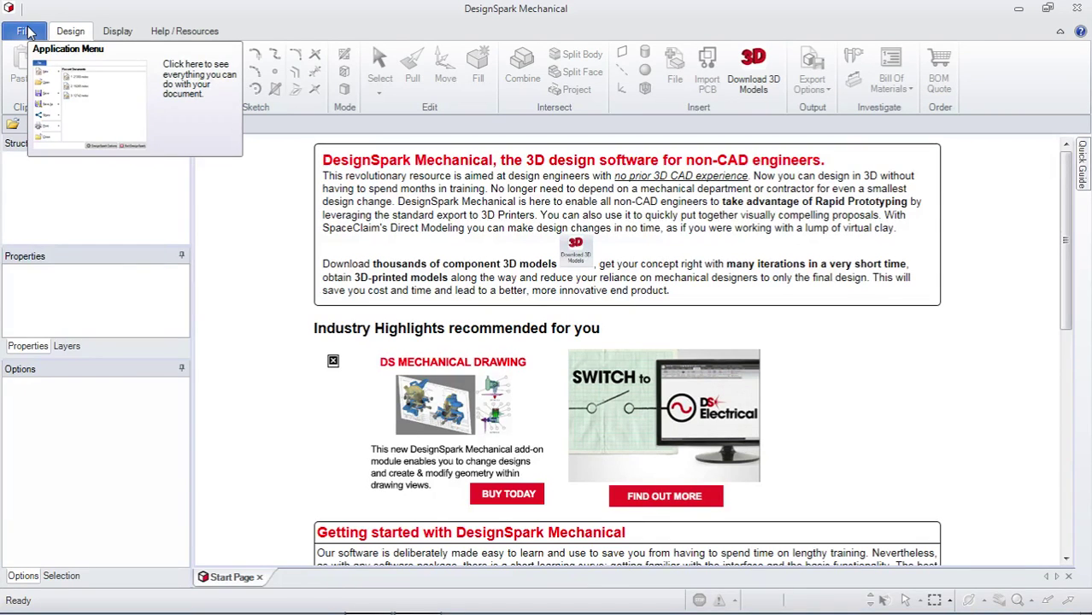
- Create a new blank design, Design2, from the File > New > Design menu
click(25, 32)
mouse_move(25, 59)
click(111, 73)
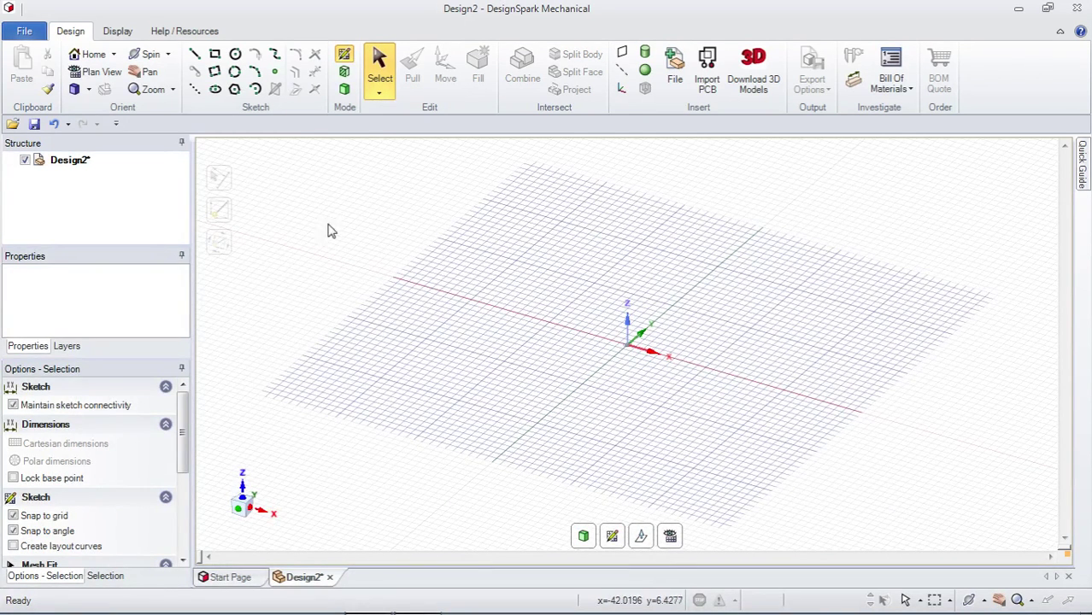
mouse_move(671, 612)
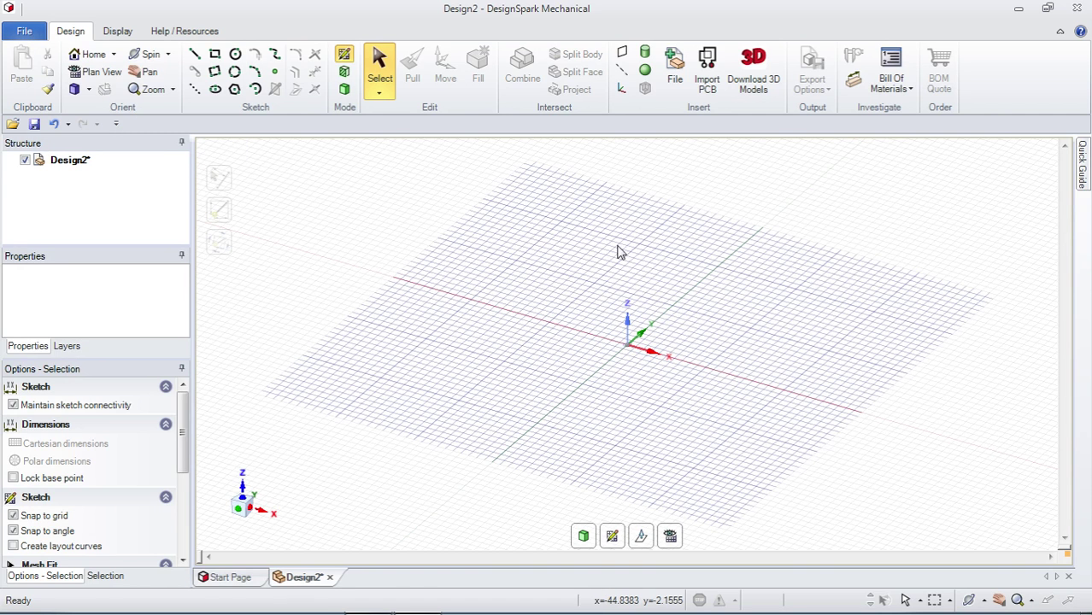
- Save the design under the name 'Deck Box Simple'
click(25, 31)
click(44, 171)
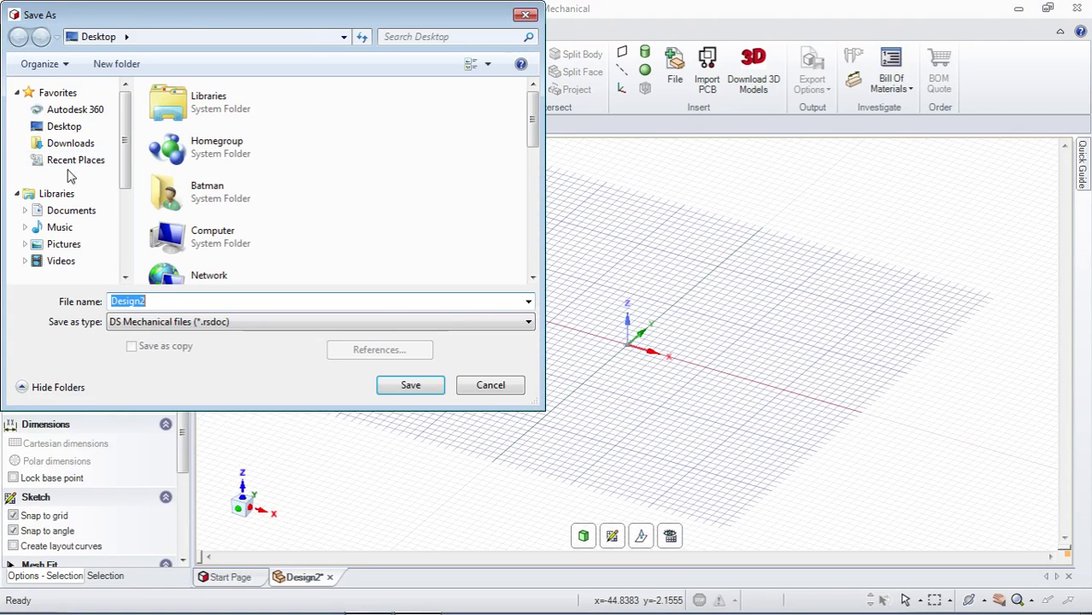
text(Deck Box Simple)
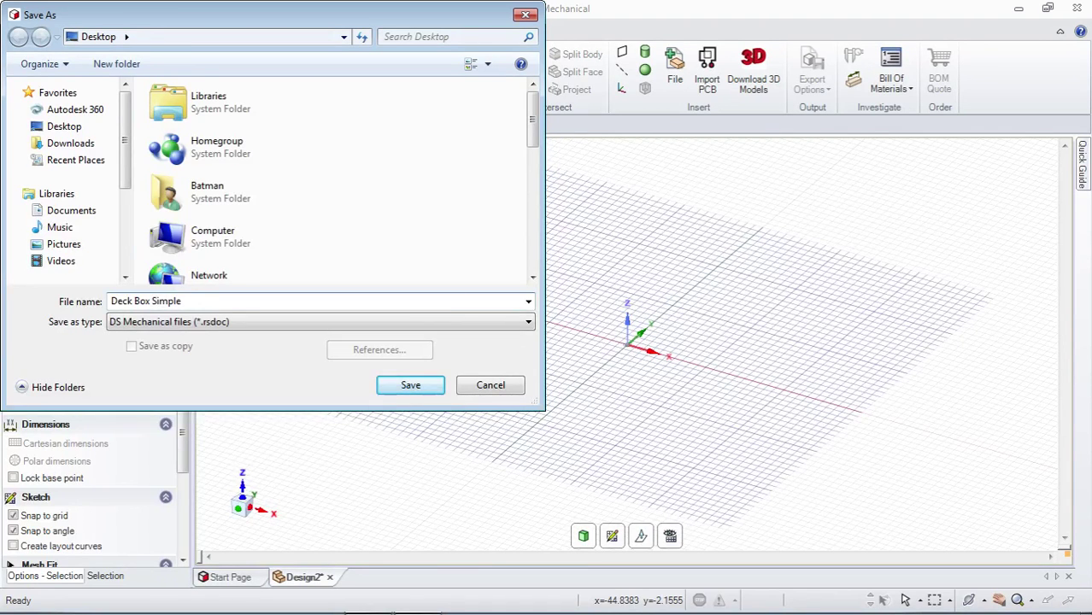
click(427, 385)
- Minimize DesignSpark and OBS, then open the box plans photo from the desktop
click(1017, 8)
click(994, 29)
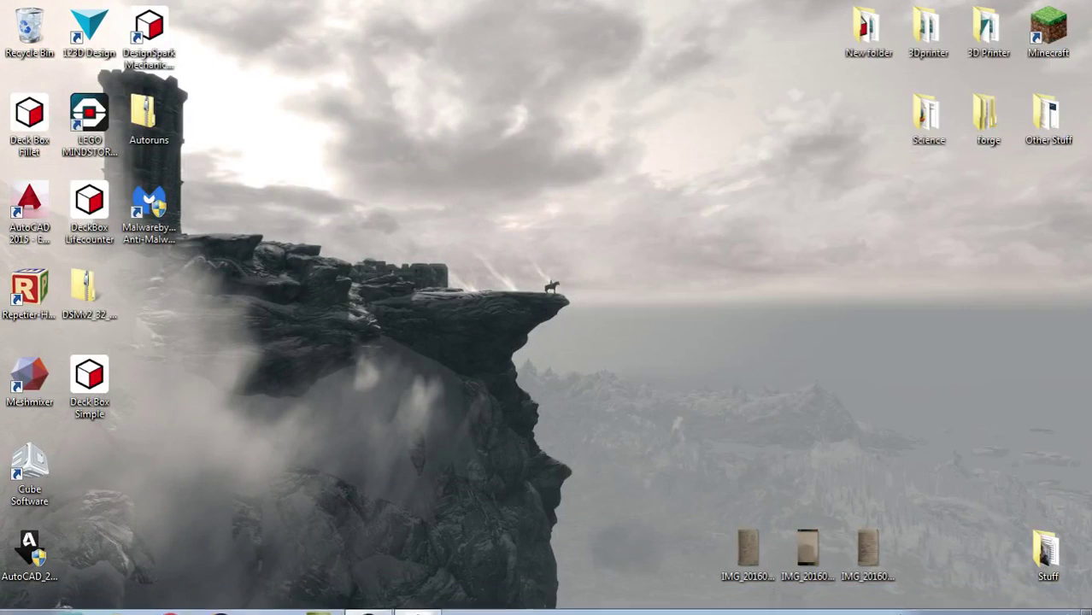
double_click(865, 569)
- Zoom and position the photo to show the card sizes: 63 × 88 mm, sleeved 66.675 × 92.075 mm
mouse_move(376, 610)
click(419, 601)
click(466, 599)
scroll(291, 194, up, 3)
mouse_move(291, 194)
mouse_down()
mouse_move(303, 81)
mouse_move(357, 19)
mouse_up()
drag(338, 60, 338, 28)
scroll(282, 256, down, 3)
scroll(287, 193, up, 2)
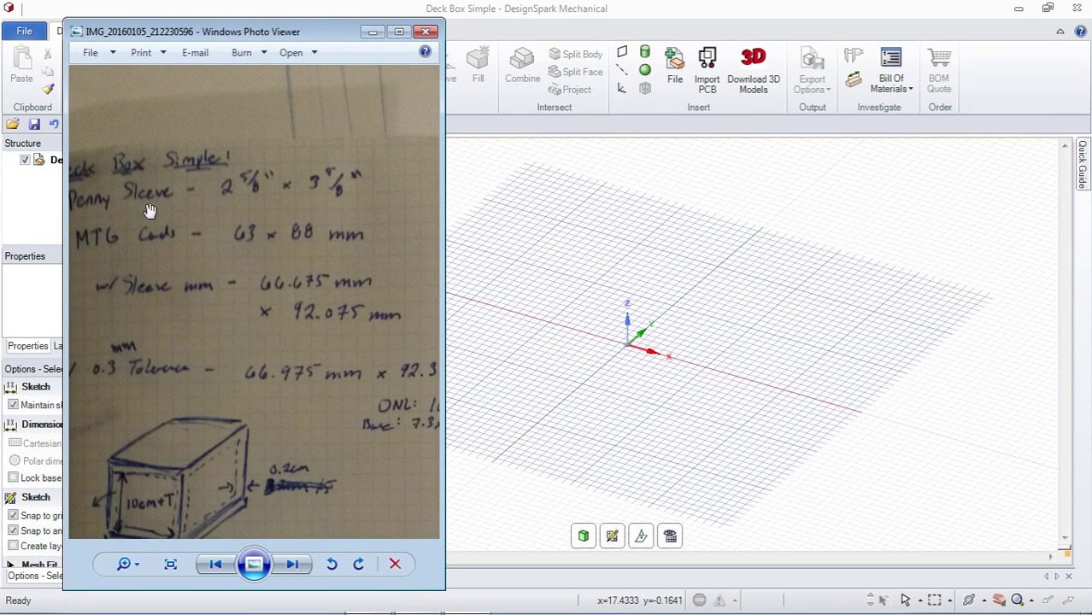
- Zoom and drag the photo toward the sketched box drawings
drag(310, 297, 285, 289)
scroll(325, 274, down, 1)
scroll(367, 255, up, 1)
scroll(367, 255, down, 1)
scroll(332, 346, up, 1)
scroll(346, 260, down, 1)
scroll(184, 216, up, 1)
scroll(288, 278, down, 1)
scroll(291, 298, up, 1)
drag(291, 299, 300, 227)
drag(329, 368, 303, 237)
drag(304, 328, 318, 271)
- Move the viewer left and frame the box sketches marked 92.5, 67, 96.6 and 71.3 mm
mouse_move(140, 438)
mouse_down()
mouse_move(200, 442)
mouse_move(230, 424)
mouse_up()
drag(314, 336, 301, 407)
mouse_move(363, 322)
mouse_down()
mouse_move(235, 371)
mouse_move(248, 299)
mouse_move(347, 403)
mouse_move(363, 343)
mouse_move(241, 471)
mouse_move(334, 488)
mouse_move(317, 356)
mouse_up()
drag(409, 331, 270, 297)
drag(332, 43, 303, 38)
drag(257, 227, 308, 206)
drag(161, 389, 191, 353)
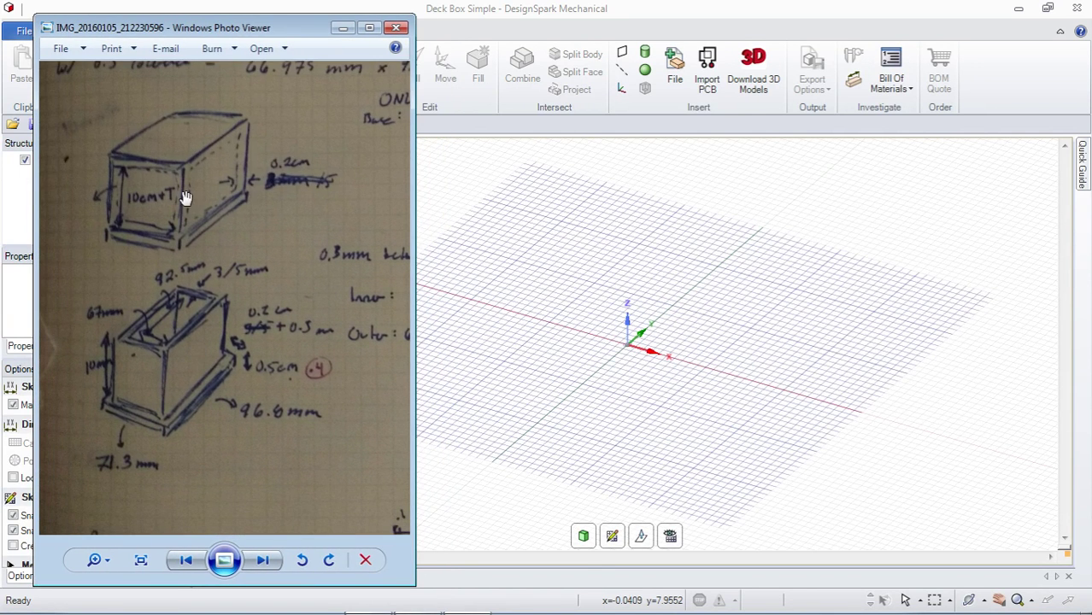
drag(243, 305, 217, 348)
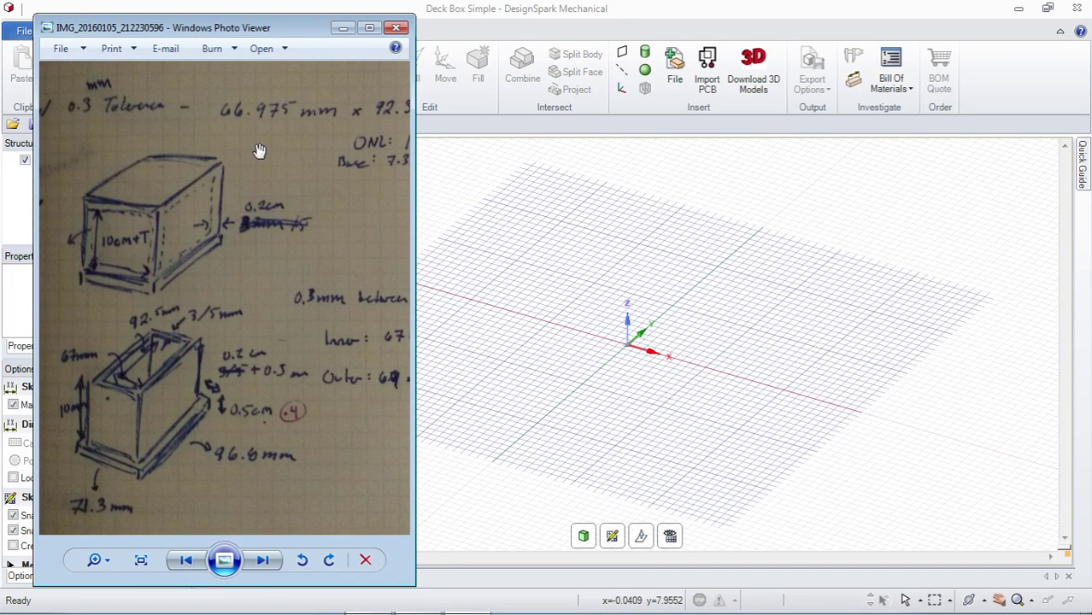
- Close Photo Viewer and begin a rectangle sketch with its first corner at the origin
click(499, 260)
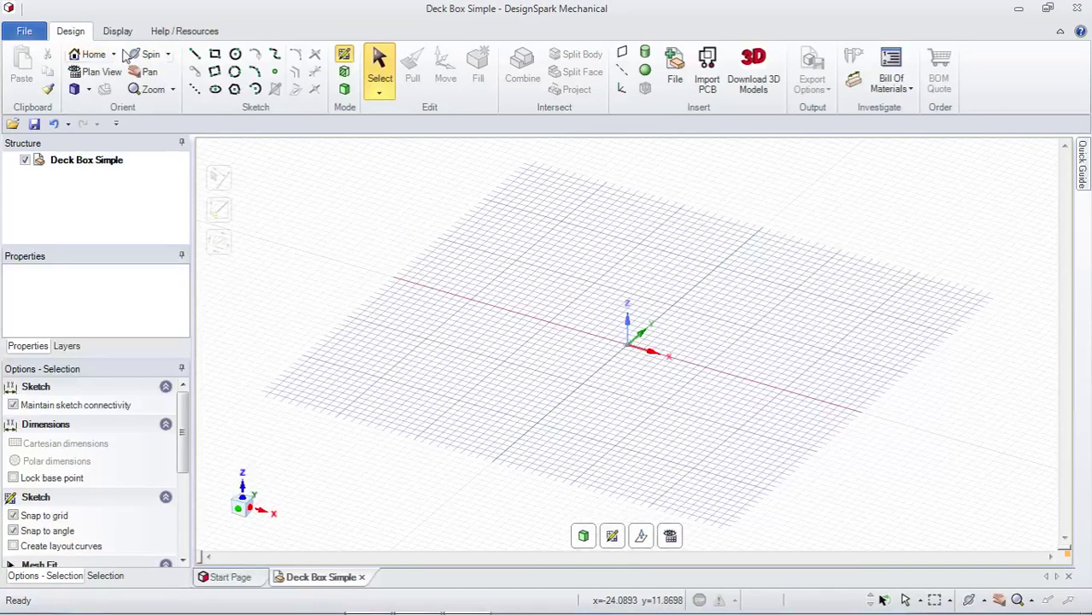
click(214, 54)
click(628, 348)
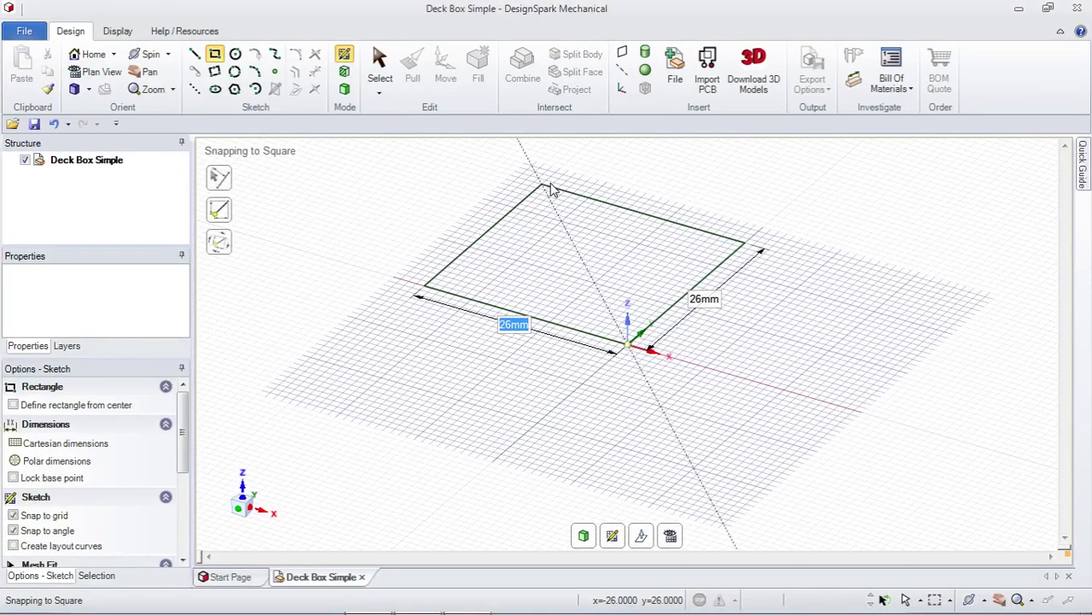
- Enter 75.6 mm and 101.1 mm as the rectangle's side lengths
text(75.6)
key(Tab)
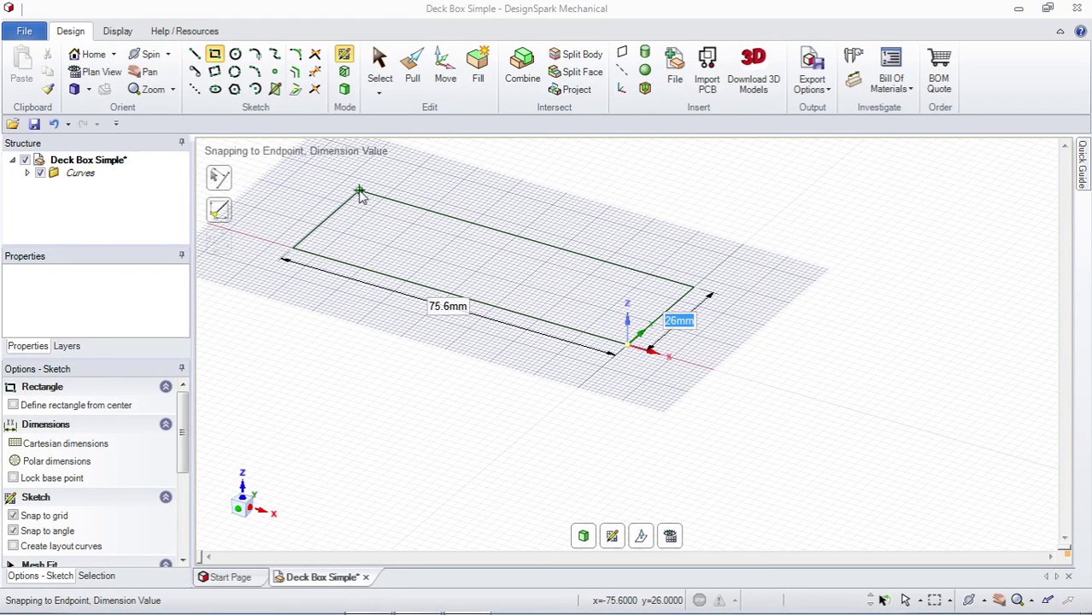
text(101.1)
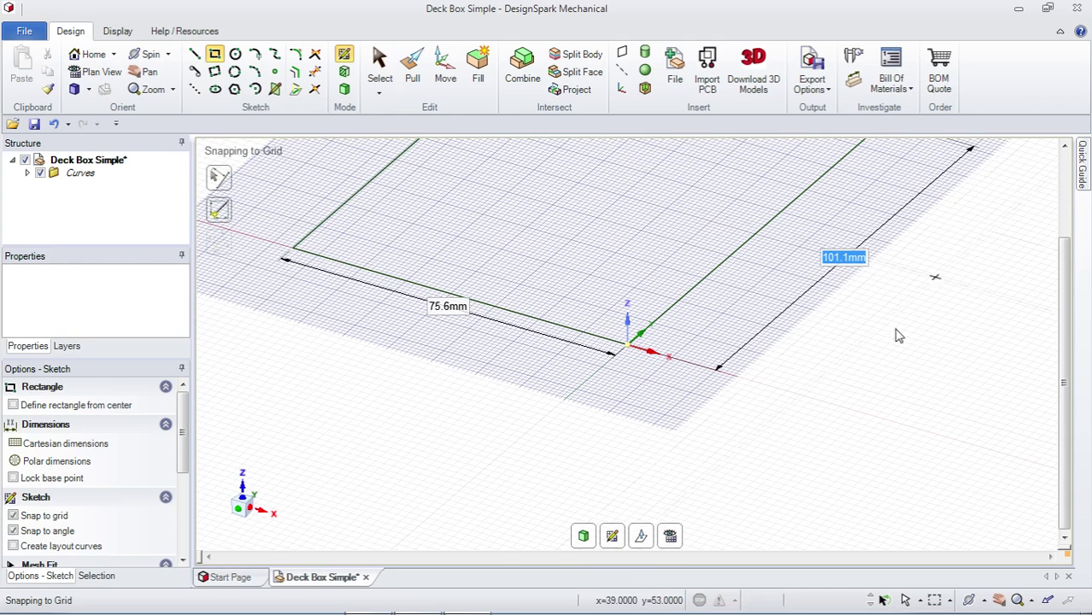
- Pan, zoom and orbit so the whole 75.6 × 101.1 mm rectangle is visible
click(150, 74)
mouse_move(615, 219)
mouse_down()
mouse_move(495, 398)
mouse_move(695, 390)
mouse_move(607, 357)
mouse_move(556, 314)
mouse_up()
scroll(577, 304, down, 3)
scroll(528, 253, up, 2)
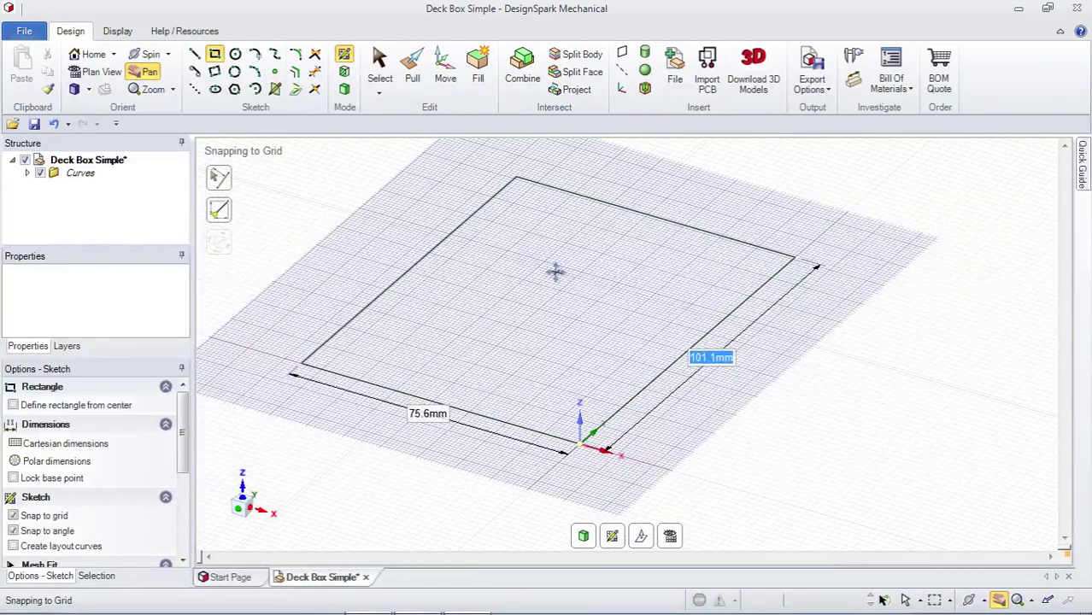
mouse_move(555, 272)
middle_down()
mouse_move(556, 261)
mouse_move(516, 252)
mouse_move(555, 268)
middle_up()
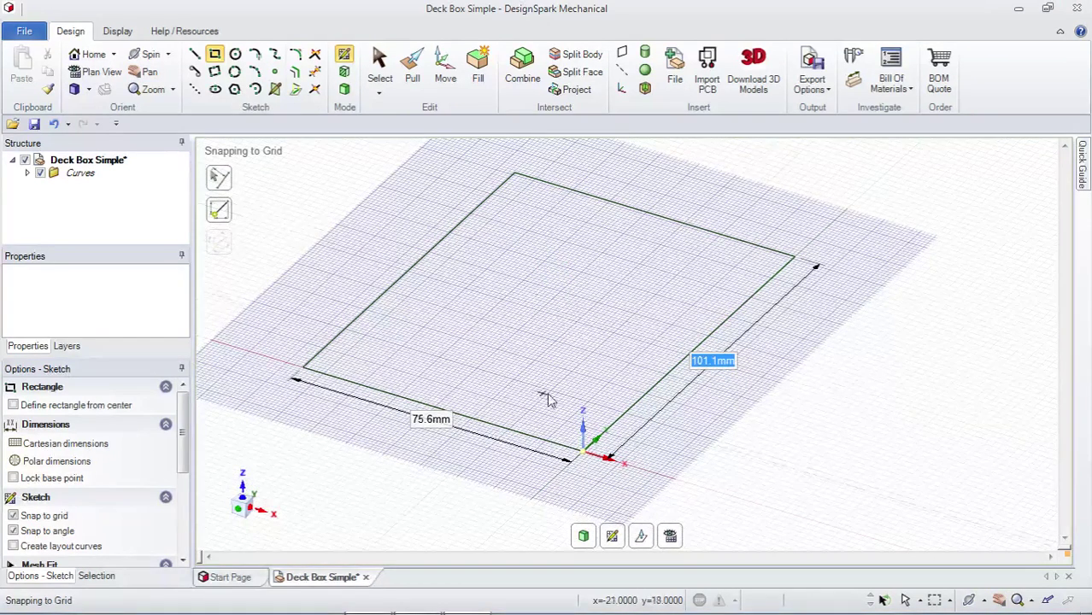
mouse_move(628, 323)
middle_down()
mouse_move(641, 312)
mouse_move(556, 323)
middle_up()
- Switch to 3D mode so the rectangle becomes a surface, and orbit to view it
click(344, 90)
click(398, 272)
click(574, 272)
click(808, 376)
middle_drag(808, 376, 778, 376)
scroll(769, 334, down, 3)
scroll(688, 209, up, 3)
- Pull the rectangular face upward 100 mm into a solid block
click(577, 249)
click(775, 187)
click(573, 271)
click(625, 319)
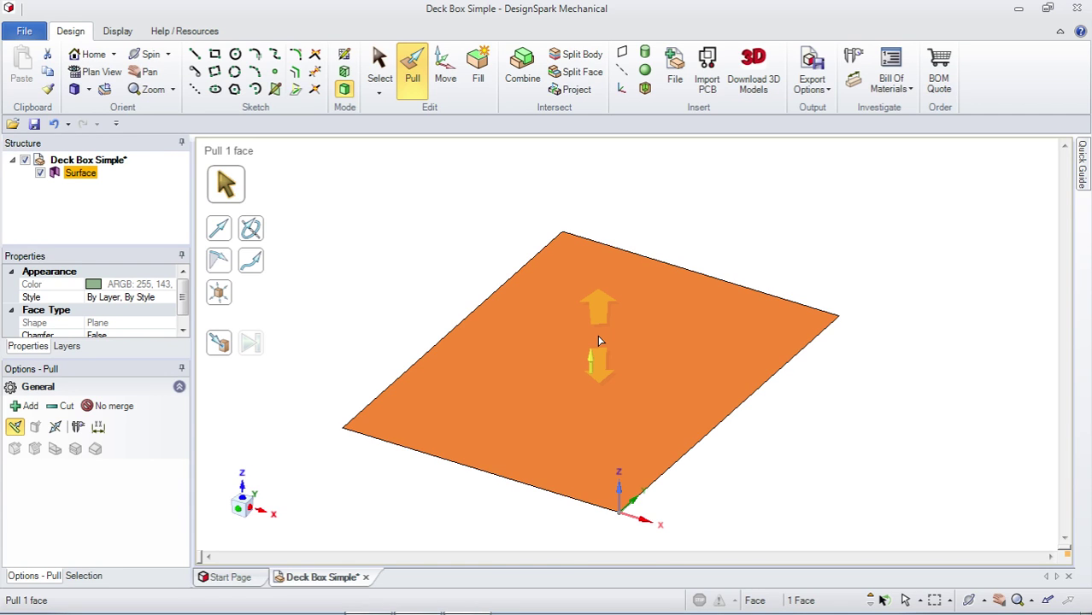
drag(599, 341, 609, 195)
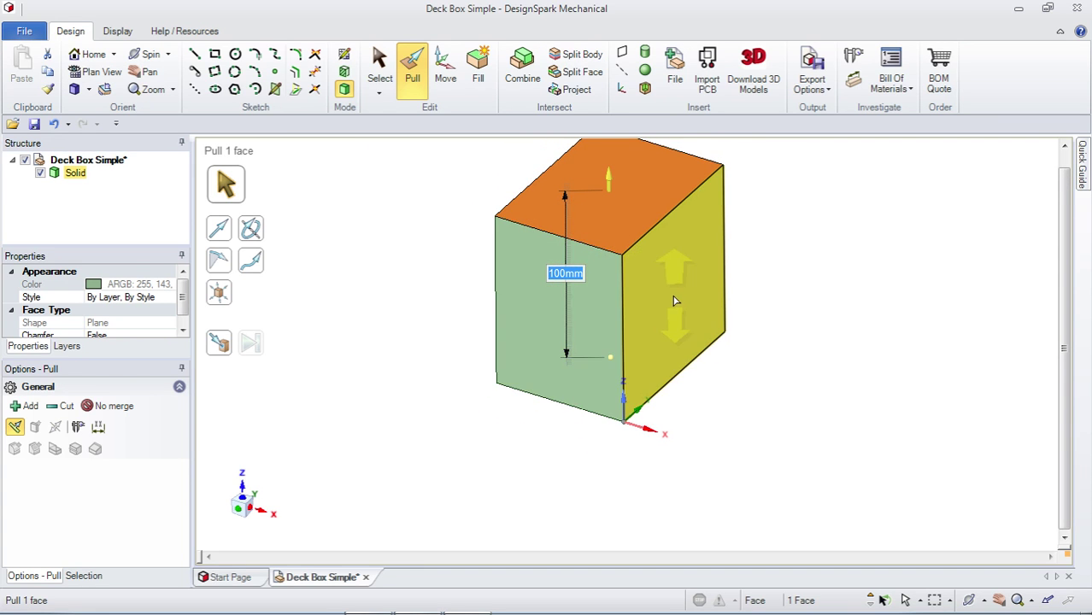
key(Escape)
click(382, 77)
click(664, 292)
click(452, 243)
click(648, 378)
click(598, 310)
click(633, 326)
click(760, 287)
click(479, 327)
click(462, 319)
click(615, 317)
click(775, 390)
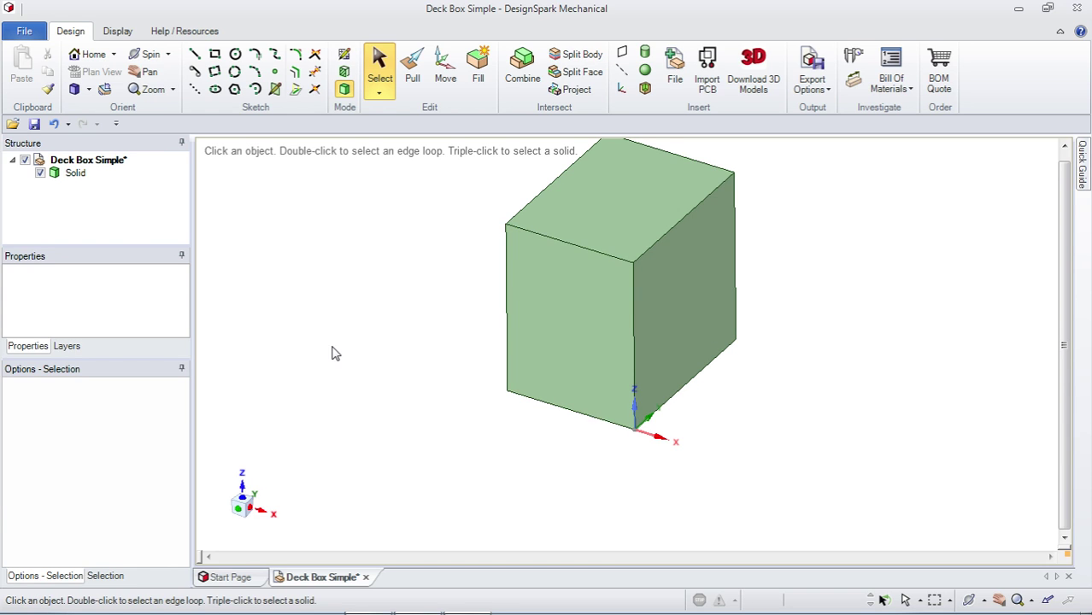
click(504, 257)
click(422, 231)
click(37, 32)
click(372, 330)
click(574, 278)
click(470, 143)
click(718, 293)
click(847, 349)
scroll(882, 246, up, 3)
scroll(916, 236, down, 3)
scroll(893, 268, up, 1)
mouse_move(823, 352)
middle_down()
mouse_move(780, 186)
mouse_move(806, 327)
mouse_move(854, 330)
mouse_move(735, 236)
mouse_move(857, 292)
mouse_move(760, 268)
mouse_move(766, 324)
mouse_move(788, 229)
mouse_move(775, 381)
mouse_move(789, 256)
middle_up()
scroll(794, 297, up, 2)
mouse_move(752, 214)
middle_down()
mouse_move(726, 420)
mouse_move(752, 214)
middle_up()
- Shell the block to 2 mm wall thickness, removing one face to leave it open
click(645, 89)
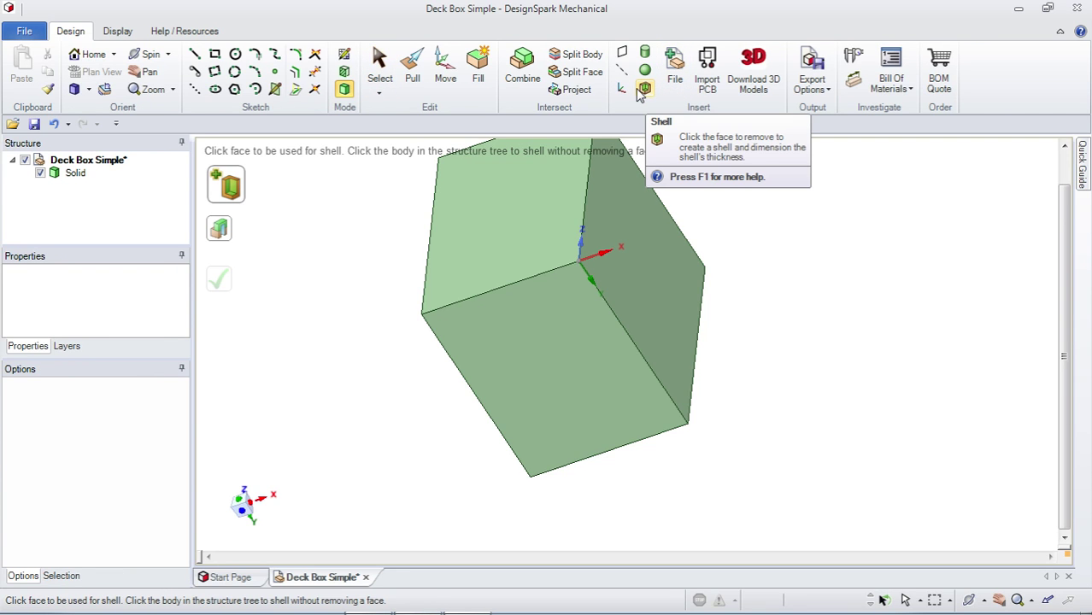
click(515, 196)
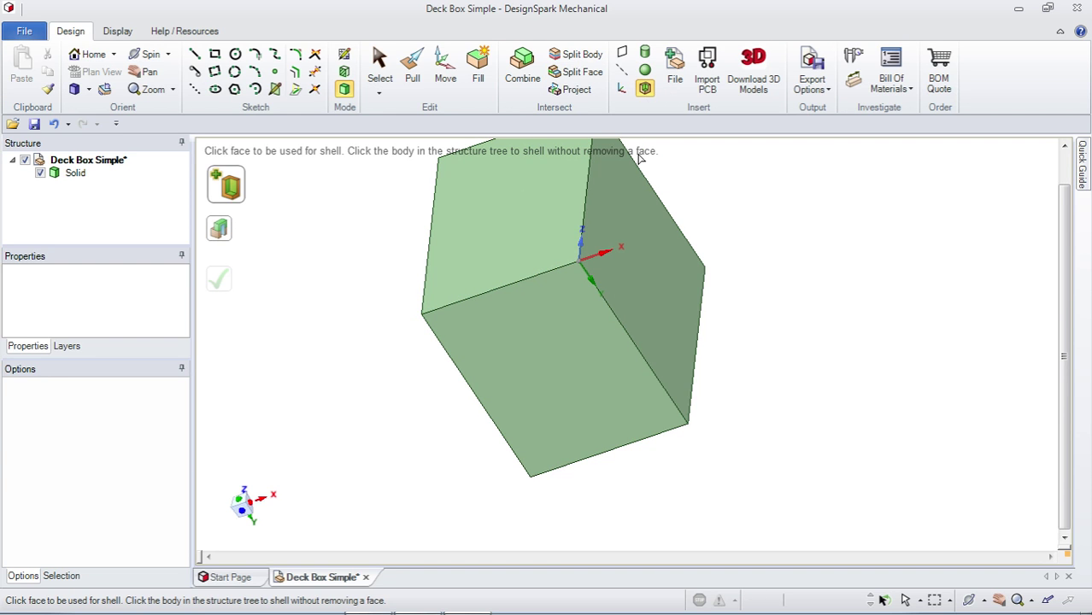
click(576, 345)
text(2)
key(Return)
key(Escape)
middle_drag(605, 398, 544, 303)
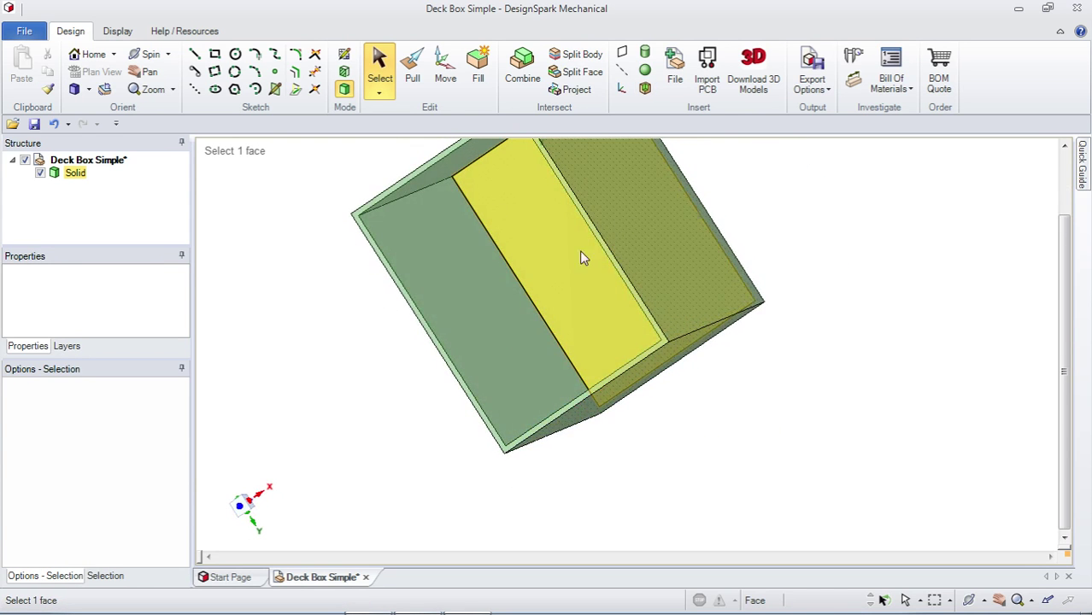
middle_drag(585, 244, 592, 514)
middle_drag(698, 440, 726, 444)
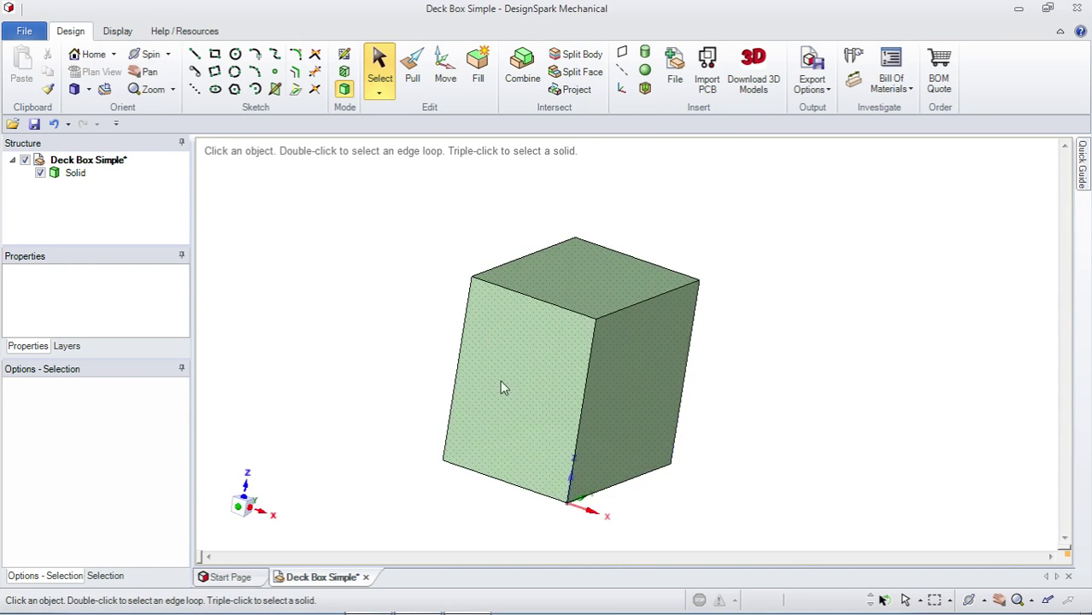
- Select the hollow box's rim face and start a sketch on it
middle_drag(687, 454, 721, 285)
click(598, 355)
scroll(650, 361, up, 2)
click(676, 362)
click(650, 357)
click(344, 56)
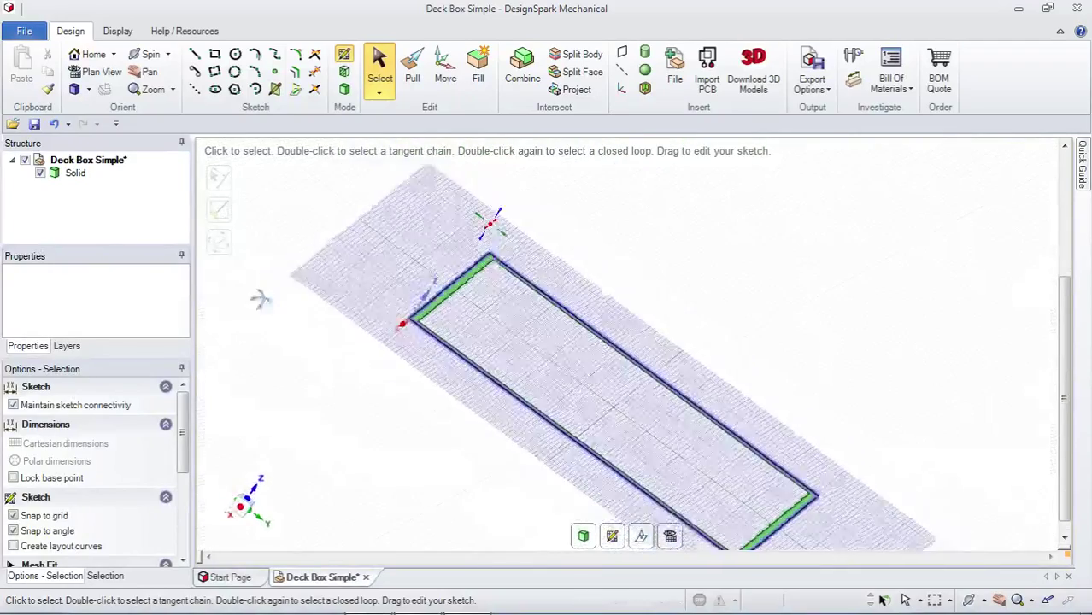
- Orient the view onto the sketch plane using Trimetric and Plan View
mouse_move(410, 282)
middle_down()
mouse_move(439, 261)
mouse_move(351, 299)
mouse_move(365, 215)
middle_up()
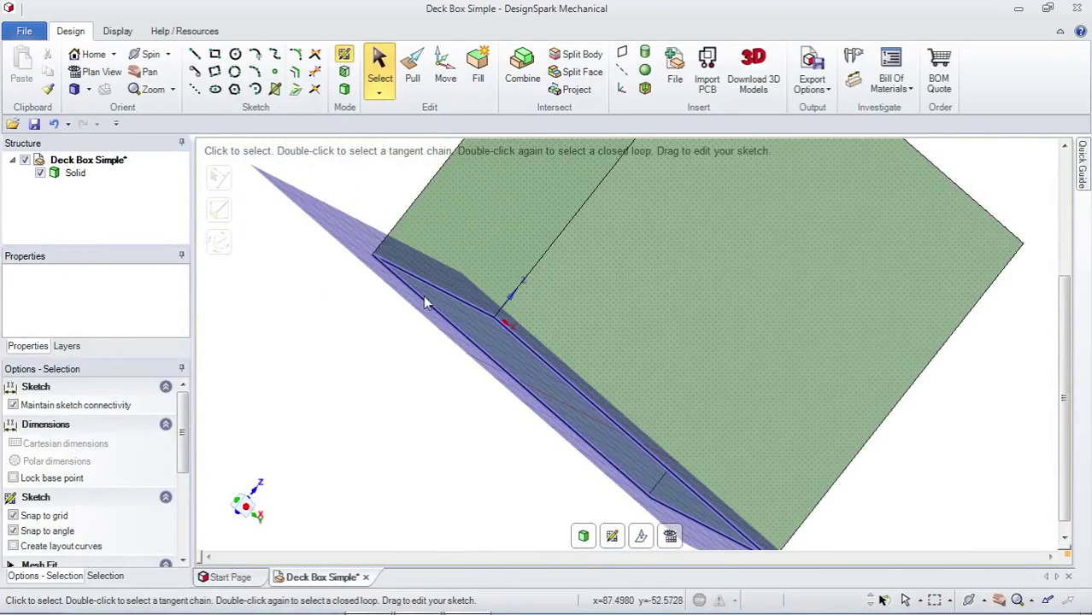
key(v)
mouse_move(342, 282)
middle_down()
mouse_move(289, 272)
mouse_move(352, 260)
mouse_move(329, 258)
middle_up()
mouse_move(611, 244)
middle_down()
mouse_move(481, 249)
mouse_move(466, 295)
mouse_move(545, 232)
mouse_move(512, 257)
mouse_move(440, 367)
mouse_move(555, 237)
mouse_move(517, 269)
mouse_move(478, 335)
middle_up()
mouse_move(416, 284)
middle_down()
mouse_move(566, 461)
mouse_move(329, 184)
middle_up()
mouse_move(495, 241)
middle_down()
mouse_move(414, 226)
mouse_move(432, 244)
middle_up()
click(74, 90)
scroll(769, 544, up, 4)
click(94, 72)
click(146, 72)
- Frame the hollow box's outer corner in Plan View, ready for sketching beside it
drag(331, 208, 375, 260)
scroll(376, 260, down, 5)
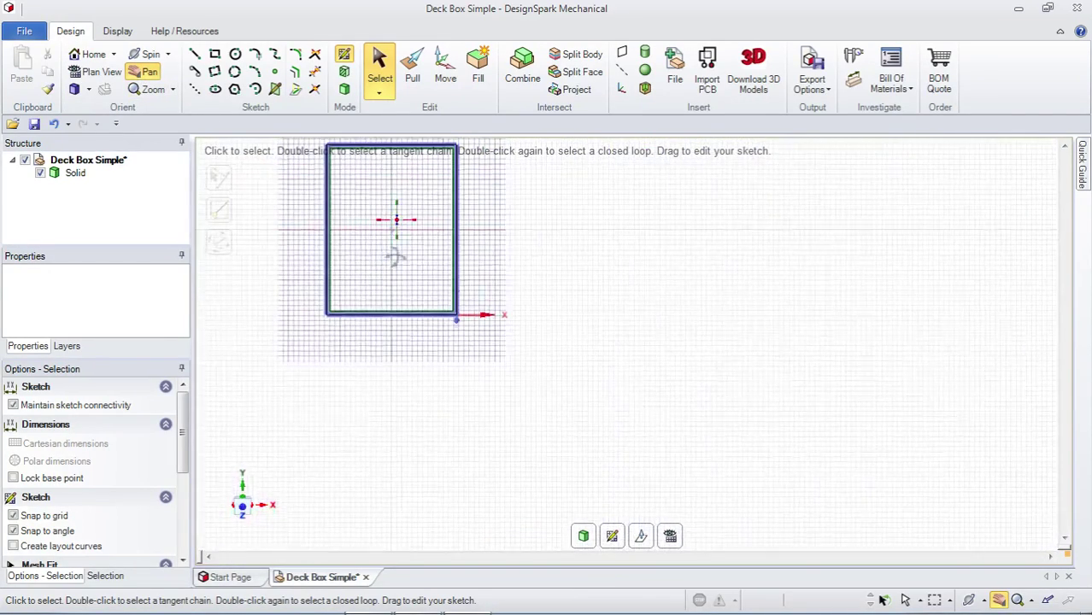
click(101, 72)
click(145, 72)
drag(353, 228, 382, 298)
scroll(782, 224, up, 2)
scroll(790, 218, down, 3)
scroll(615, 247, up, 3)
scroll(615, 247, down, 2)
scroll(614, 246, up, 1)
scroll(644, 245, down, 1)
scroll(671, 211, up, 2)
scroll(784, 447, up, 2)
scroll(983, 453, up, 3)
scroll(800, 508, down, 3)
mouse_move(409, 356)
mouse_down()
mouse_move(403, 240)
mouse_move(391, 374)
mouse_move(453, 316)
mouse_up()
- Draw a 75.6 × 101.1 mm rectangle from the box's outer corner, discarding a stray line
click(215, 54)
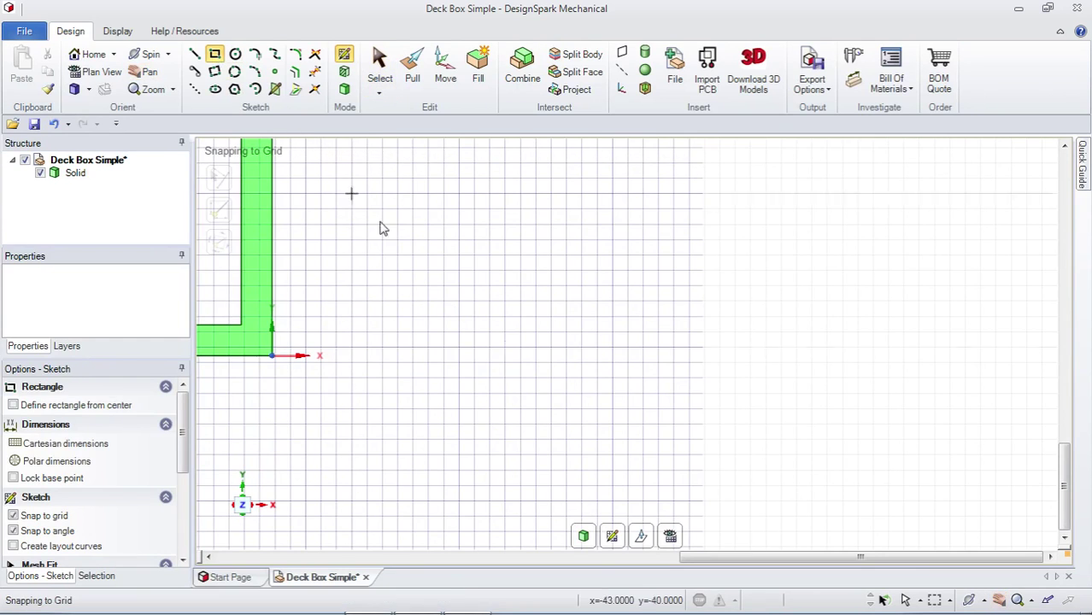
click(690, 355)
text(75.6)
key(Return)
scroll(792, 361, down, 3)
key(ctrl+z)
click(490, 356)
scroll(849, 186, down, 5)
scroll(980, 300, up, 2)
scroll(958, 291, down, 2)
click(74, 89)
scroll(781, 480, up, 2)
scroll(812, 497, down, 2)
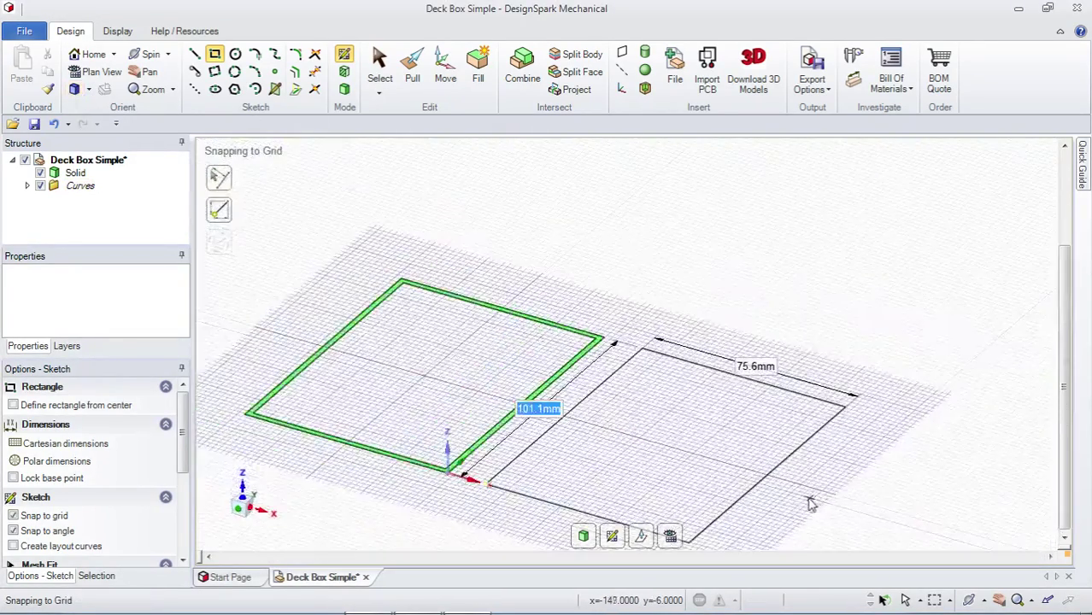
- Exit the sketch to 3D Mode so the rectangle becomes a flat surface
click(343, 89)
click(707, 367)
click(735, 325)
key(s)
click(673, 441)
scroll(806, 371, up, 3)
click(691, 418)
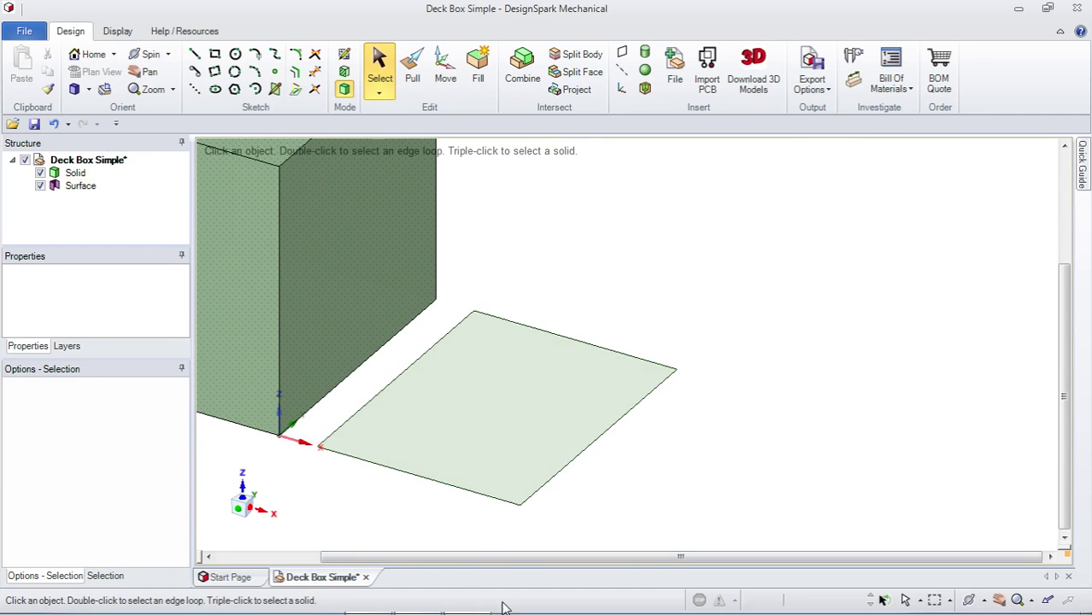
- Open the deck box sketch photo and pan to the base's dimension notes
click(469, 600)
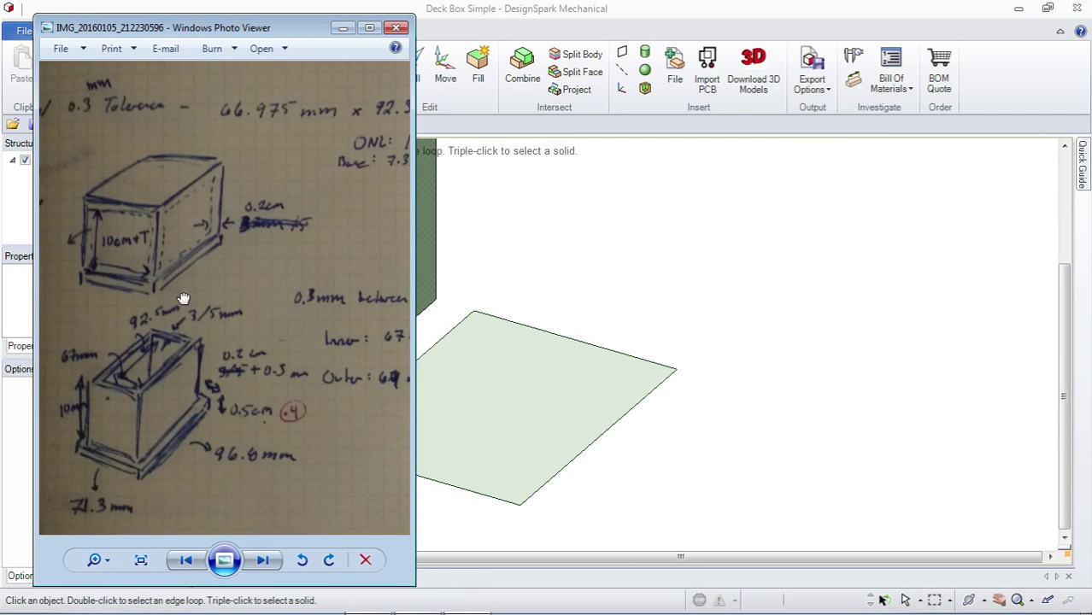
scroll(186, 298, down, 2)
scroll(175, 371, up, 3)
drag(175, 371, 255, 306)
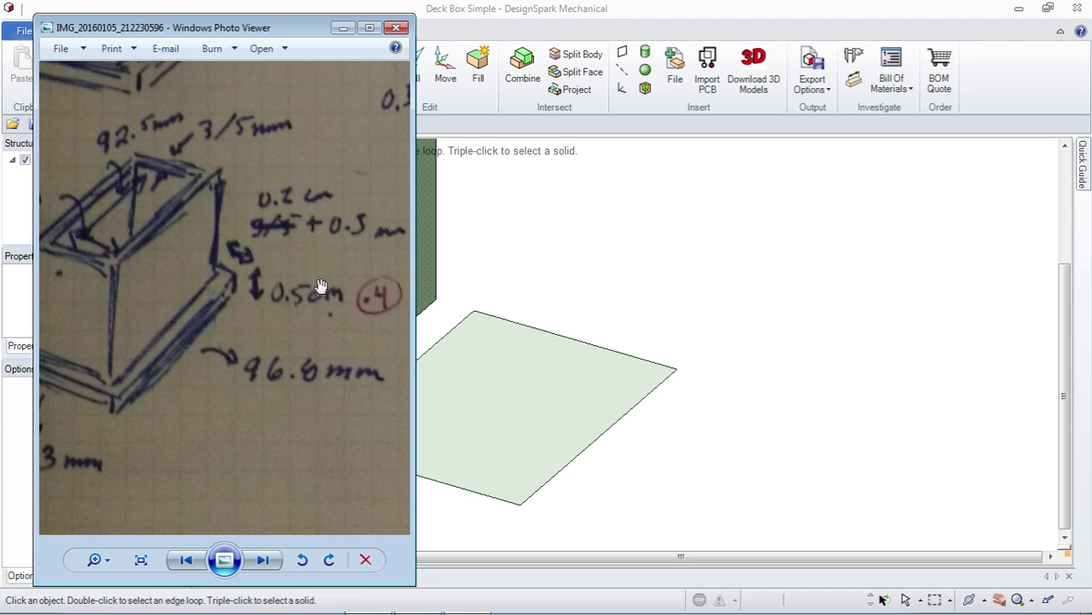
- Pull the flat rectangle surface up into a 4 mm thick slab
click(519, 288)
click(413, 68)
click(515, 344)
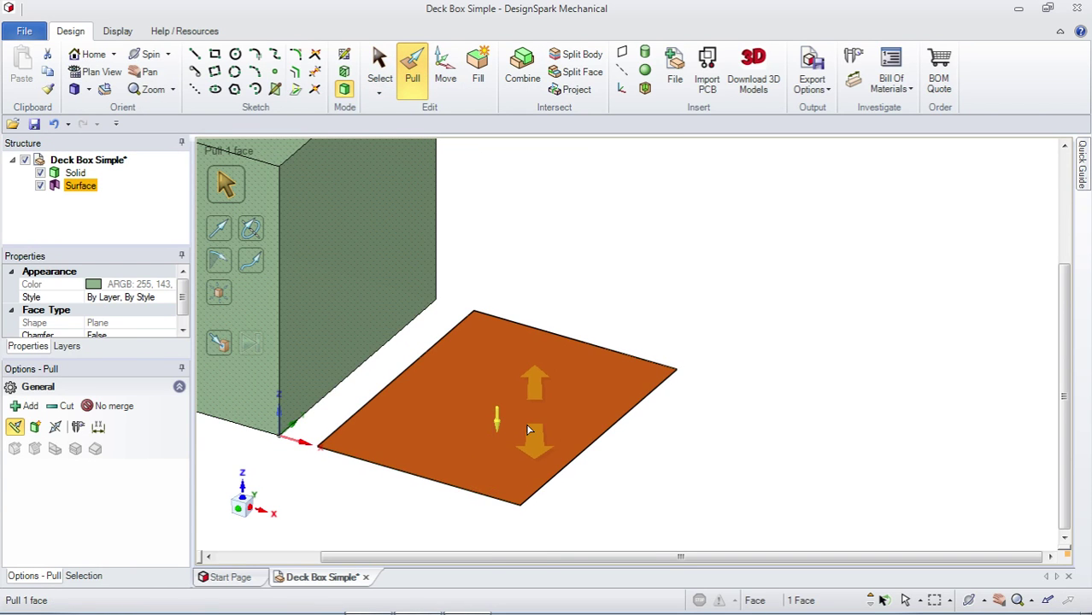
scroll(500, 427, up, 3)
scroll(503, 414, down, 3)
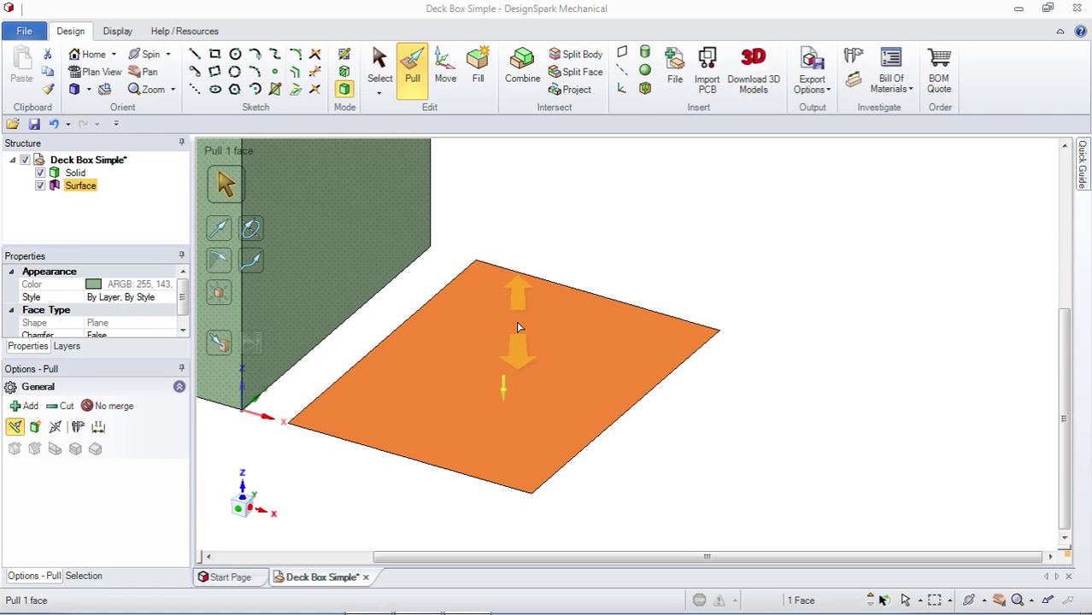
drag(518, 327, 504, 369)
key(Escape)
scroll(588, 369, up, 3)
scroll(588, 370, down, 8)
scroll(586, 365, up, 5)
- Reopen the sketch photo and pan to the base drawing and its tolerance notes
click(466, 599)
drag(356, 381, 292, 341)
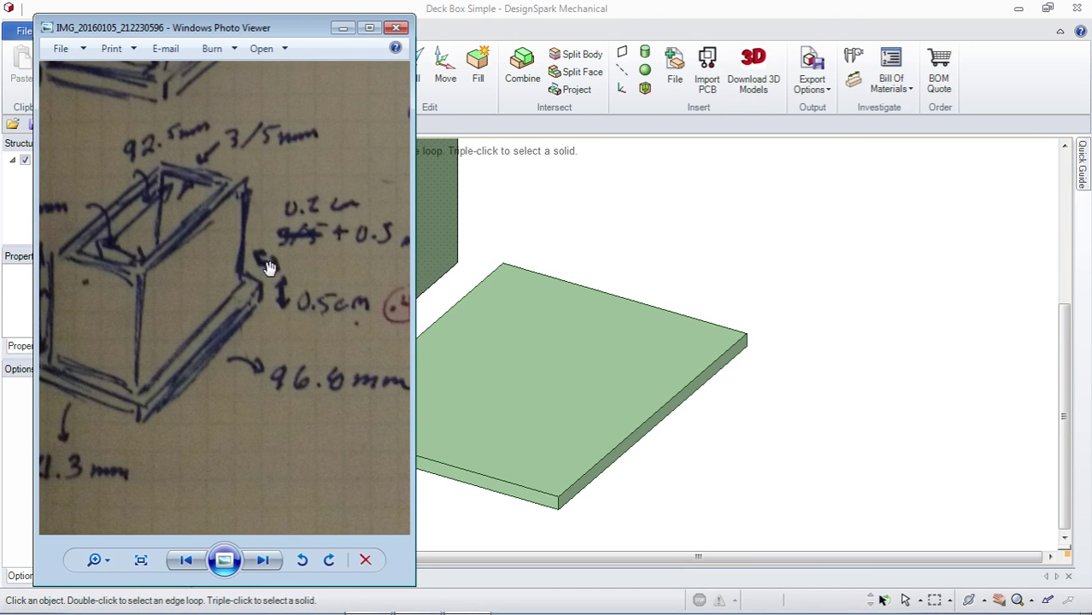
drag(263, 268, 327, 294)
drag(301, 319, 283, 305)
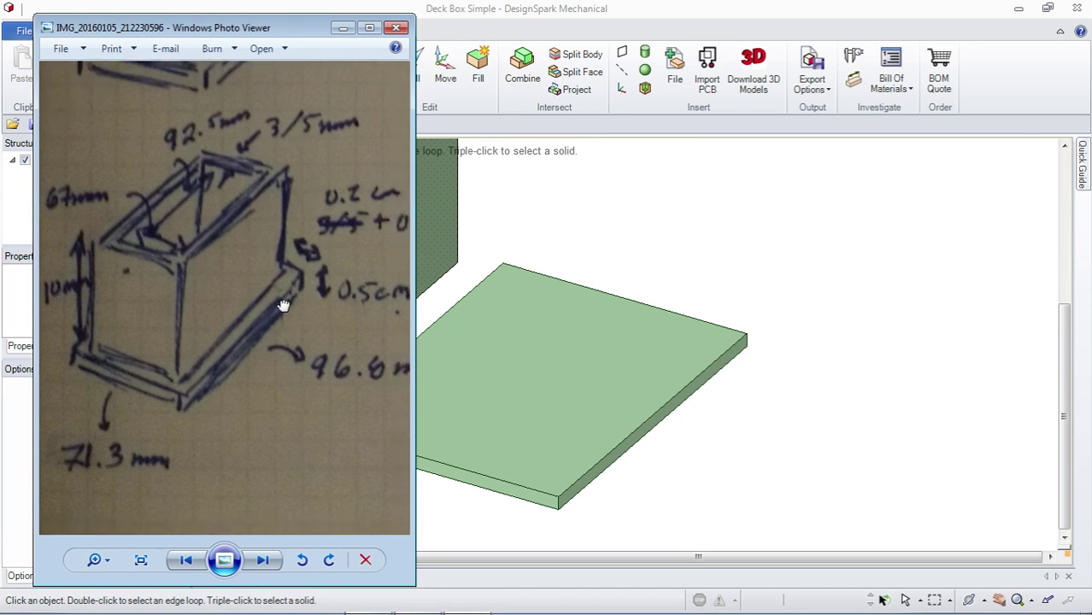
mouse_move(339, 220)
mouse_down()
mouse_move(317, 294)
mouse_move(346, 309)
mouse_up()
key(Right)
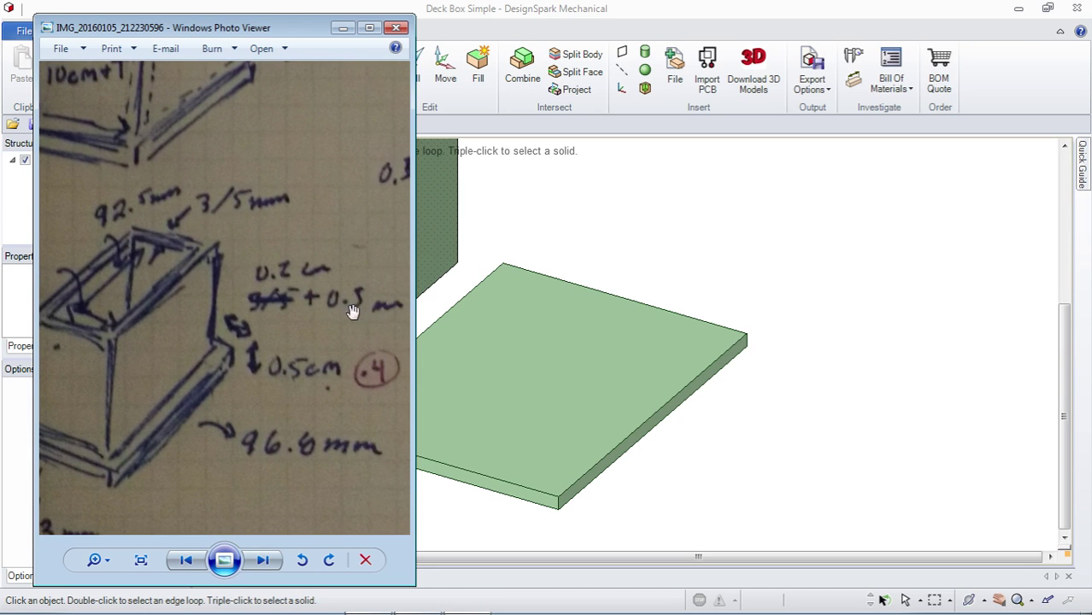
key(Left)
drag(254, 363, 275, 342)
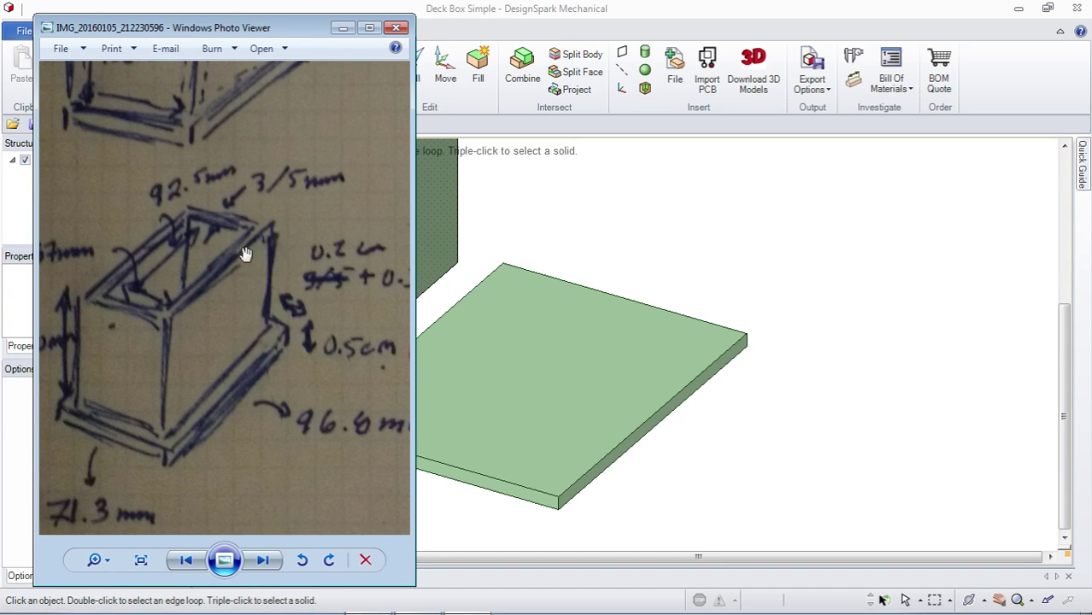
- Pan across the photo's upper and lower drawings and the red (4) note, then return to the model
mouse_move(360, 293)
mouse_down()
mouse_move(334, 295)
mouse_move(370, 295)
mouse_move(322, 292)
mouse_up()
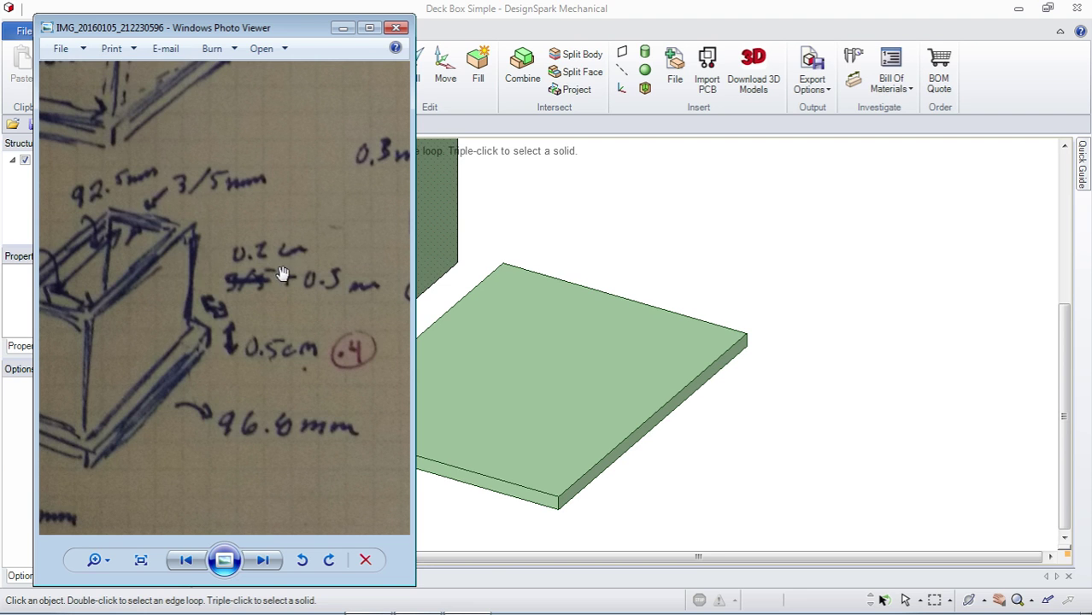
drag(280, 268, 300, 285)
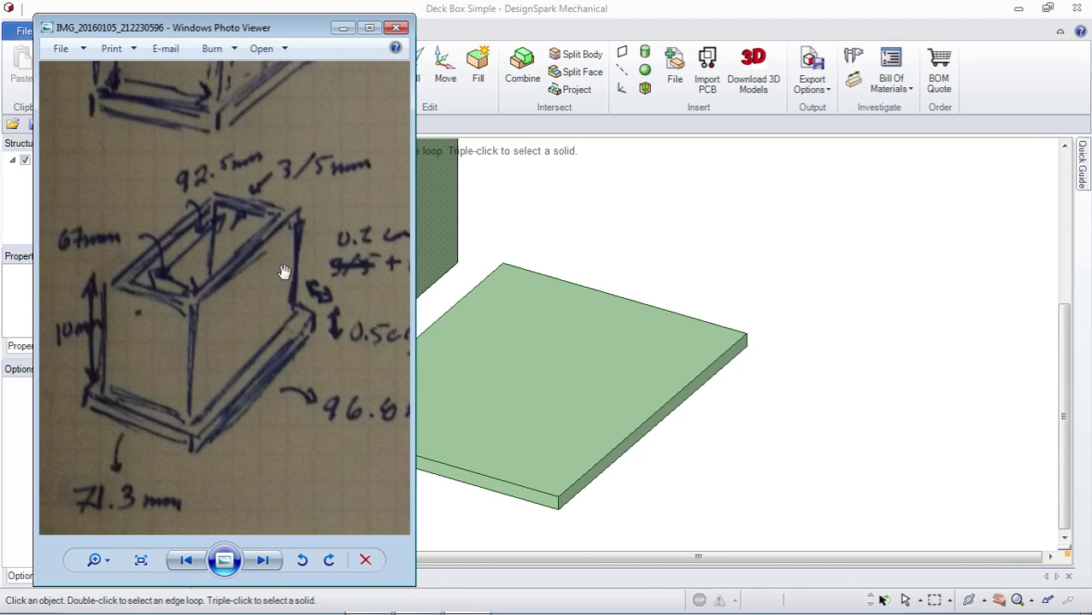
drag(300, 195, 286, 270)
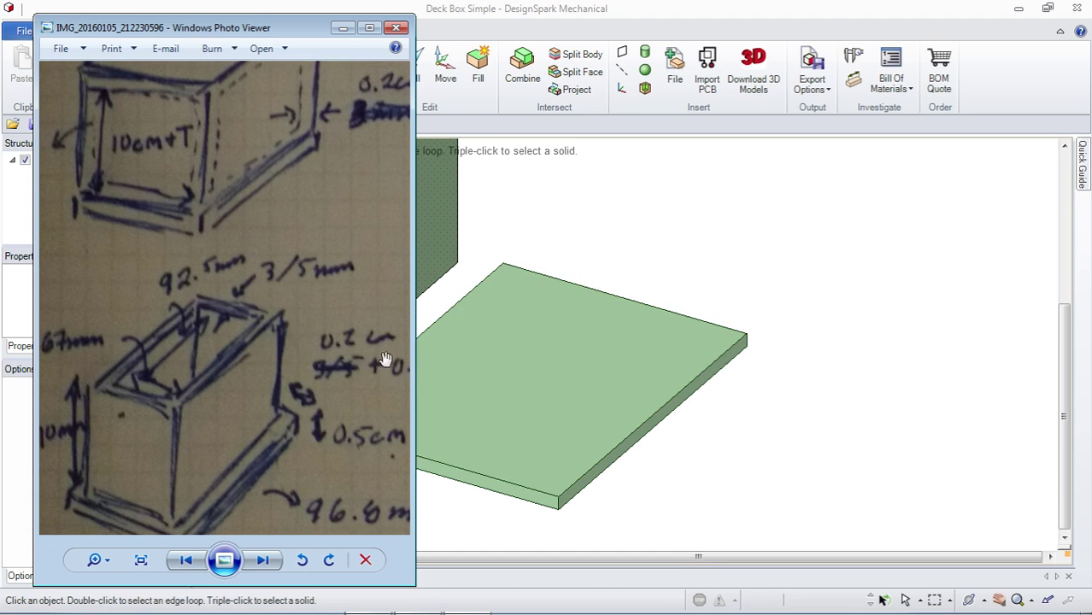
mouse_move(317, 379)
mouse_down()
mouse_move(246, 320)
mouse_move(243, 350)
mouse_up()
mouse_move(355, 334)
mouse_down()
mouse_move(385, 317)
mouse_move(321, 327)
mouse_up()
scroll(364, 327, down, 1)
scroll(278, 287, up, 2)
scroll(360, 292, down, 1)
mouse_move(322, 246)
mouse_down()
mouse_move(312, 203)
mouse_move(349, 182)
mouse_move(299, 385)
mouse_move(295, 107)
mouse_move(346, 226)
mouse_move(312, 321)
mouse_move(295, 265)
mouse_move(300, 214)
mouse_move(278, 306)
mouse_up()
click(641, 236)
- Start a sketch on the slab's top face and frame it from directly above in Plan View
click(346, 57)
click(535, 315)
click(345, 88)
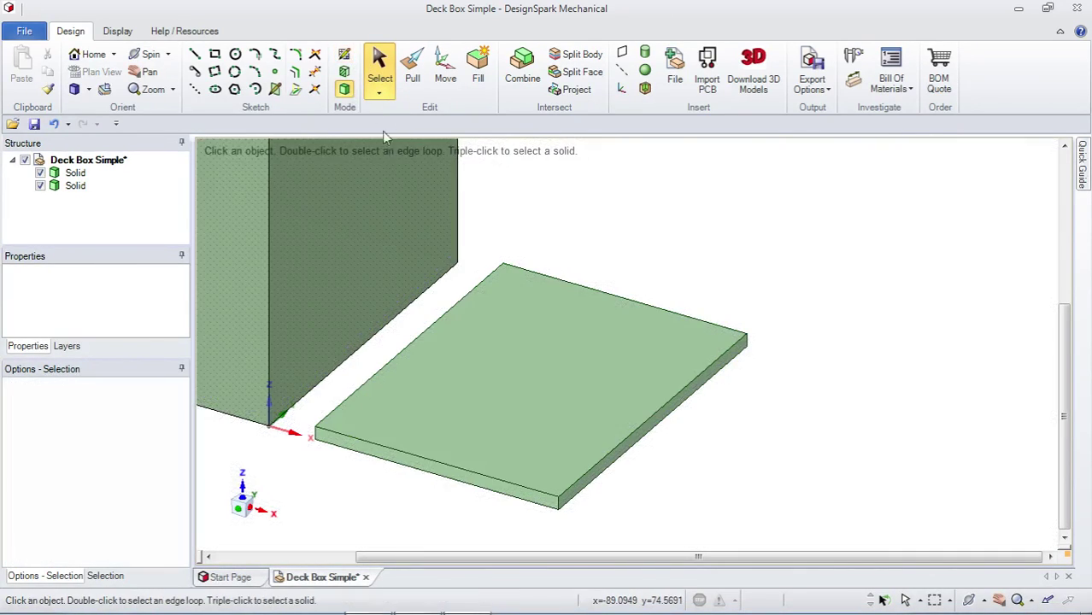
click(535, 381)
click(348, 55)
click(129, 73)
click(143, 71)
drag(405, 188, 395, 229)
key(Escape)
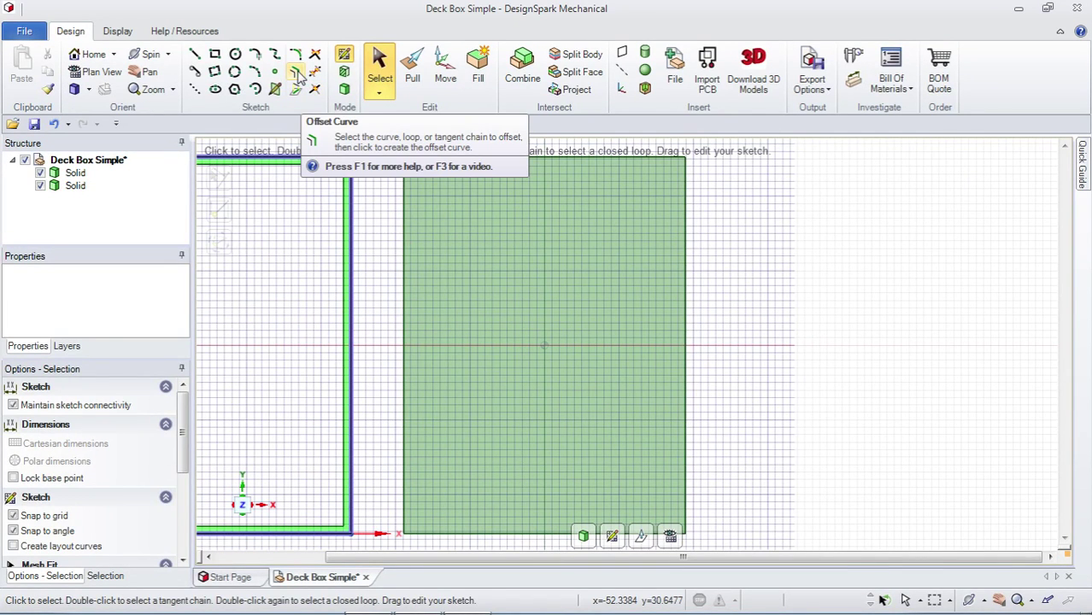
- Offset the slab rectangle's four edges into a closed outline just inside it, then bring up the photo
click(403, 191)
key(Escape)
click(294, 73)
click(474, 160)
ctrl+click(405, 219)
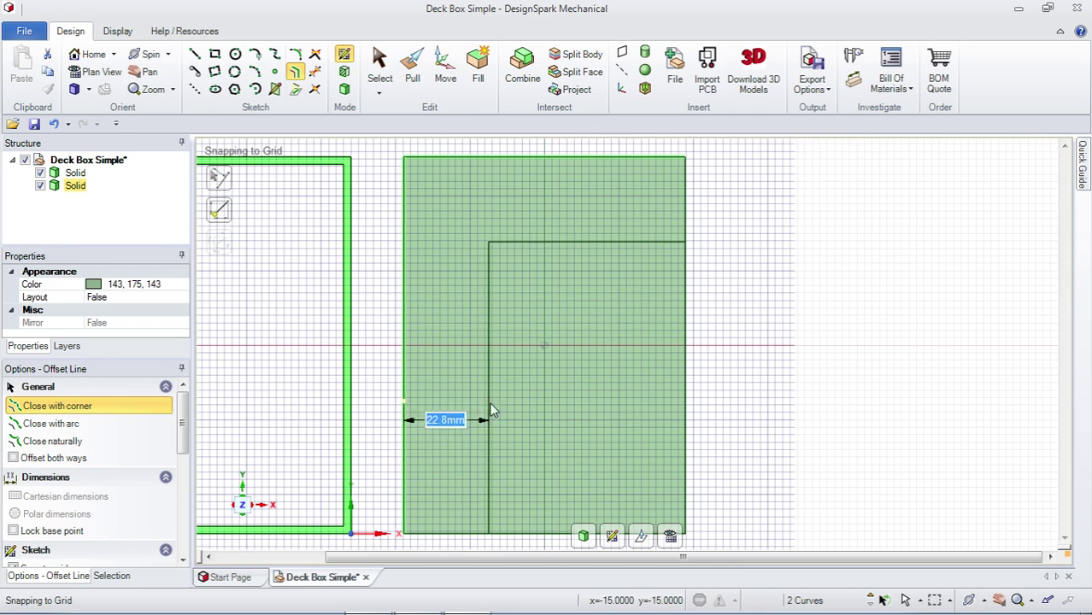
ctrl+click(511, 533)
ctrl+click(684, 461)
click(676, 358)
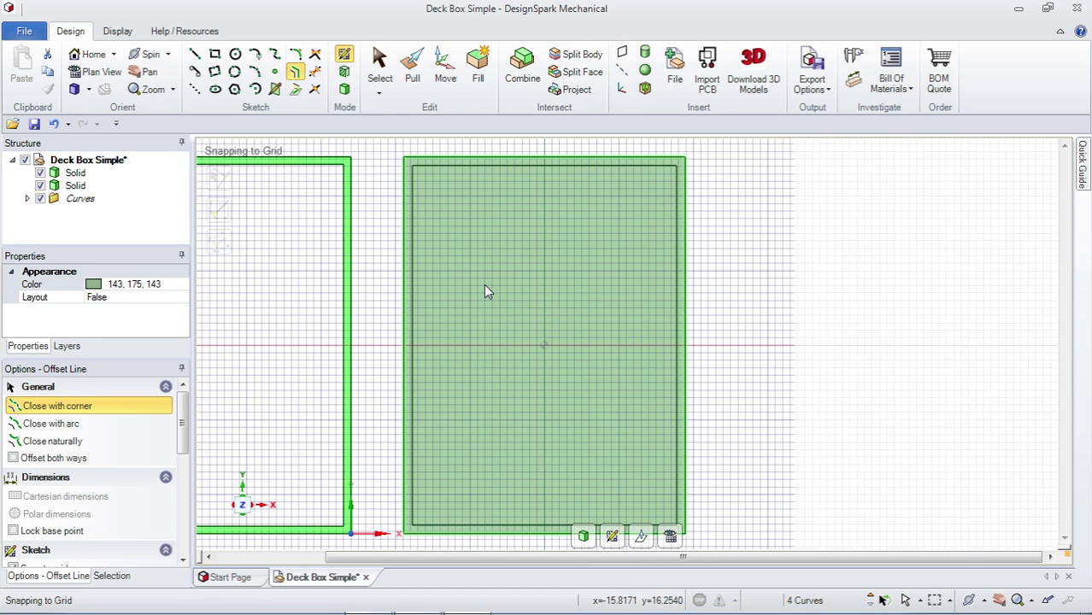
click(467, 599)
mouse_move(336, 412)
mouse_down()
mouse_move(312, 343)
mouse_move(361, 288)
mouse_move(329, 309)
mouse_move(359, 296)
mouse_up()
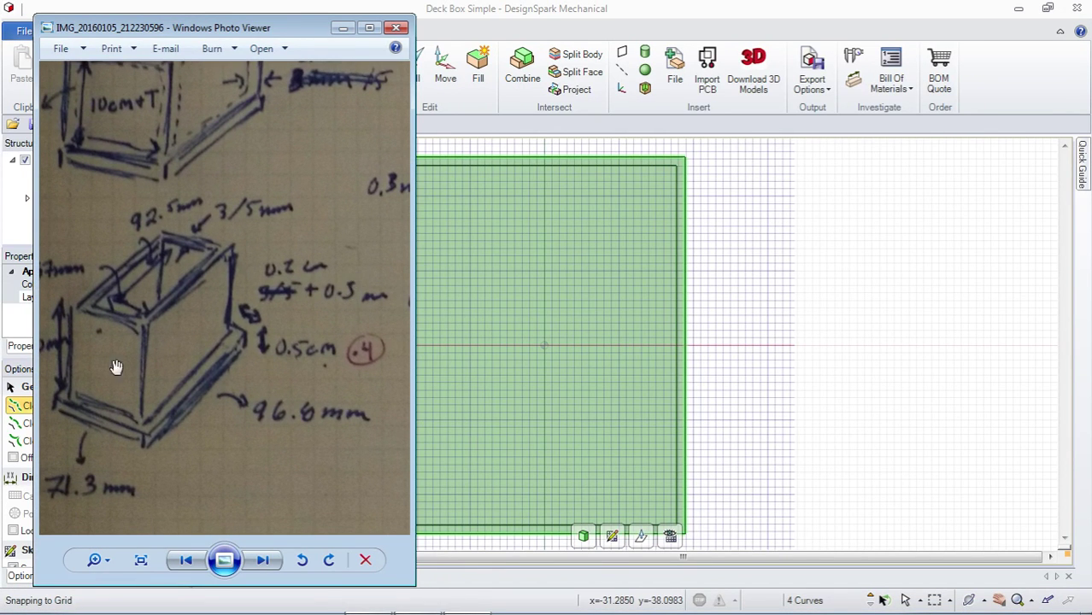
mouse_move(345, 298)
mouse_down()
mouse_move(324, 305)
mouse_move(378, 297)
mouse_move(372, 308)
mouse_up()
drag(374, 309, 361, 312)
mouse_move(336, 256)
mouse_down()
mouse_move(312, 382)
mouse_move(318, 248)
mouse_up()
- Offset the inner outline's four edges inward again, giving a second outline 12.5 mm inside the slab's edge
click(820, 326)
click(412, 246)
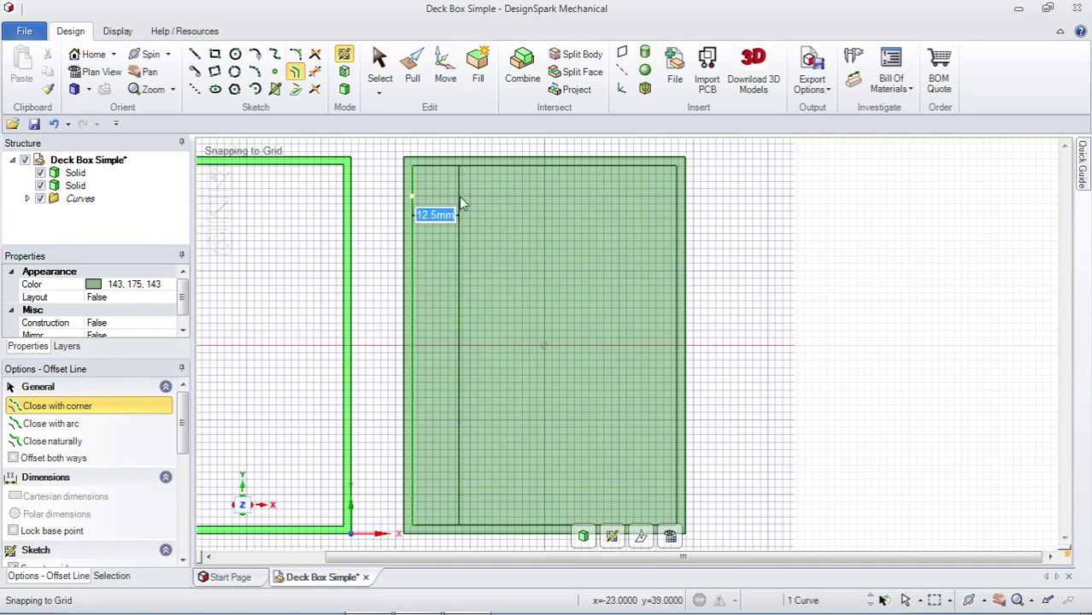
ctrl+click(513, 166)
ctrl+click(678, 256)
ctrl+click(535, 523)
click(667, 444)
key(Escape)
scroll(405, 282, up, 3)
middle_drag(405, 283, 453, 265)
scroll(428, 286, up, 5)
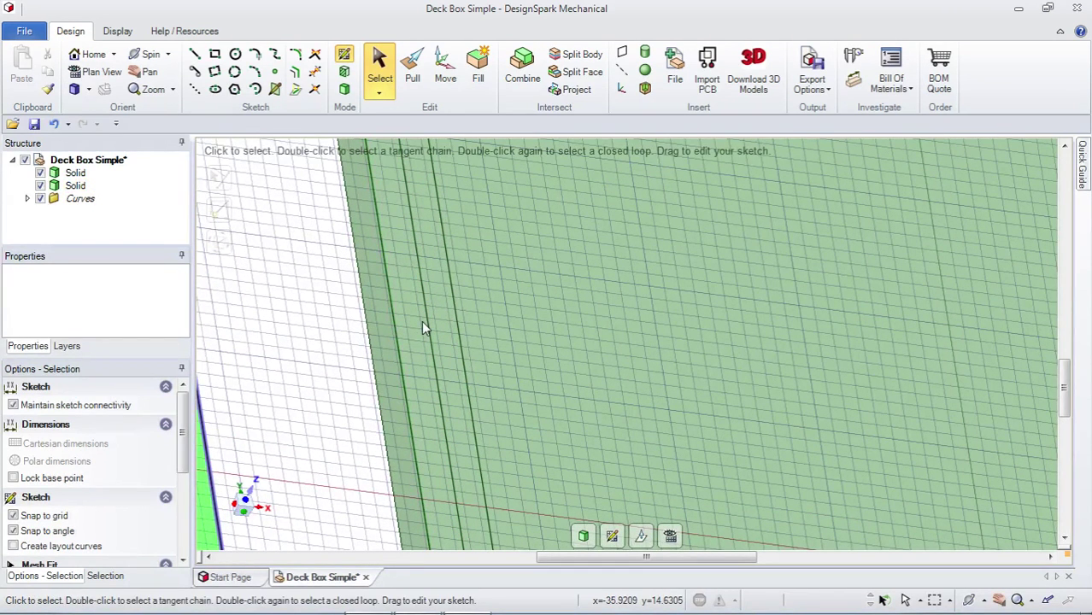
- Return to the isometric view and exit the sketch back into 3D Mode
click(427, 325)
mouse_move(441, 321)
middle_down()
mouse_move(417, 325)
mouse_move(454, 314)
mouse_move(446, 295)
middle_up()
click(74, 89)
scroll(769, 523, up, 5)
click(344, 89)
- Select the thin rim strip between the two outlines with the Pull tool
scroll(498, 305, up, 5)
click(498, 305)
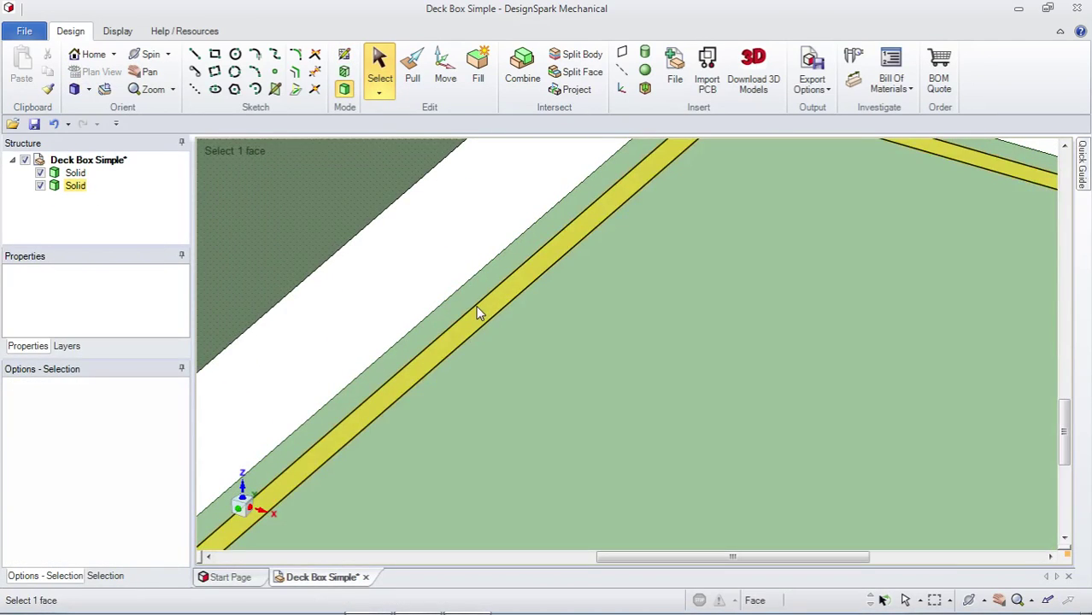
click(479, 313)
scroll(512, 300, down, 5)
click(413, 68)
click(653, 342)
scroll(686, 175, down, 5)
scroll(605, 181, up, 5)
scroll(792, 359, down, 3)
scroll(793, 376, up, 3)
click(587, 402)
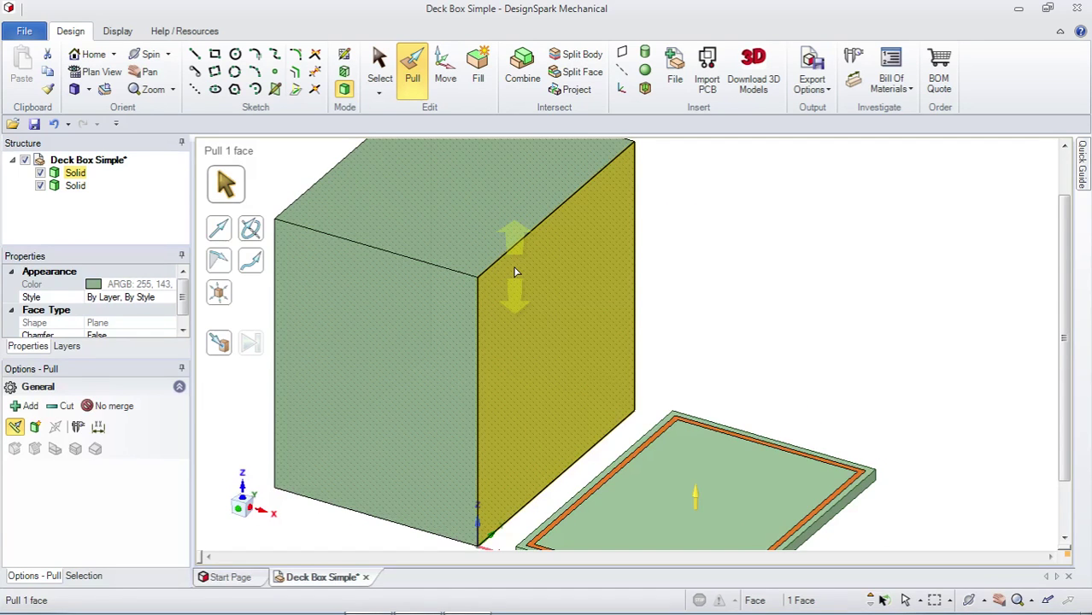
- Pull the rim strip up 97 mm into thin walls of an open box
click(756, 385)
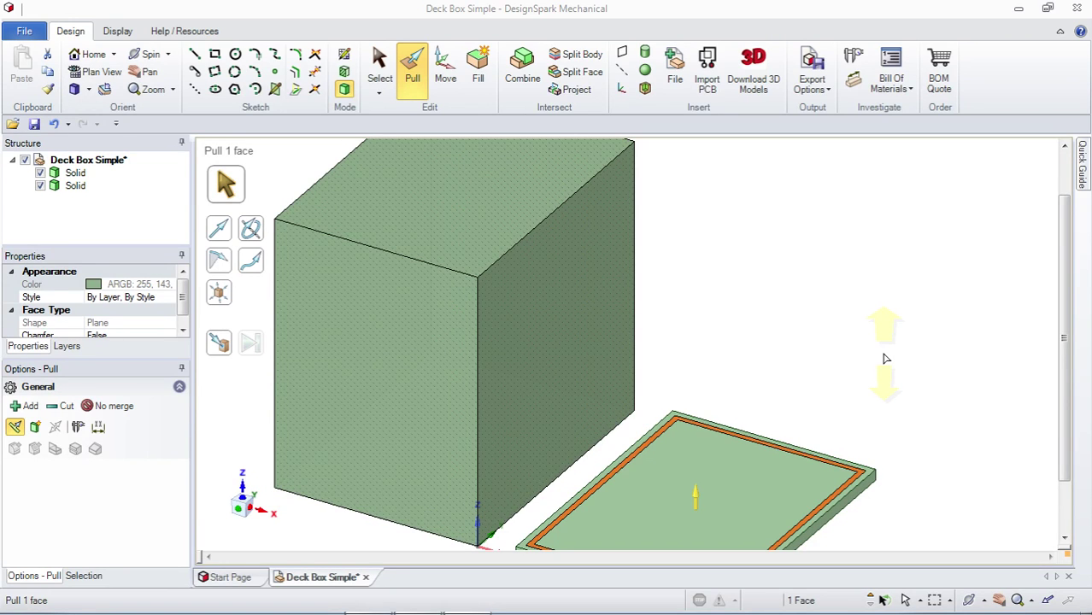
drag(885, 359, 696, 252)
scroll(795, 359, down, 3)
scroll(769, 227, up, 5)
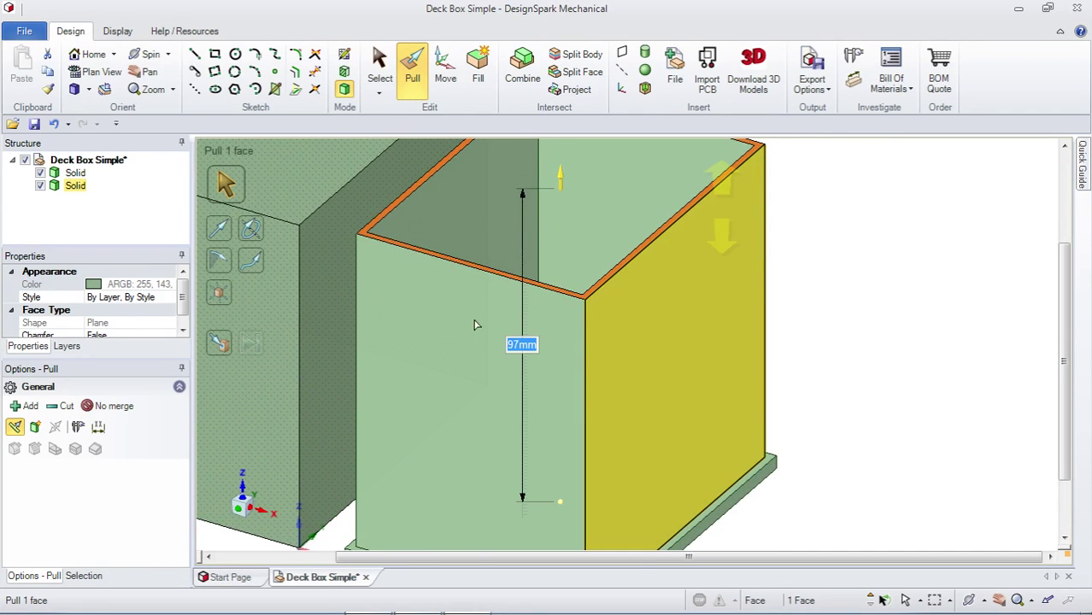
scroll(615, 296, down, 5)
scroll(611, 229, up, 5)
middle_drag(581, 268, 494, 350)
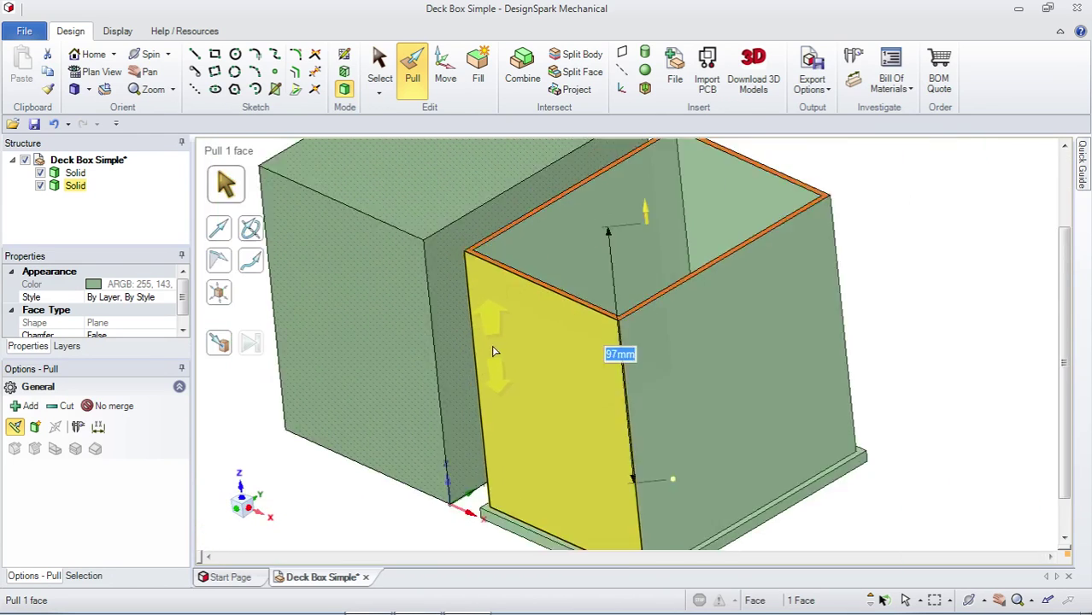
scroll(581, 275, down, 3)
key(Escape)
- Orbit around the new open-topped box to inspect it from above
scroll(547, 267, down, 4)
scroll(530, 263, up, 4)
middle_drag(517, 247, 690, 402)
scroll(694, 392, down, 5)
scroll(706, 466, up, 3)
middle_drag(797, 406, 517, 268)
- Try selecting faces, edges and each box of Deck Box Simple, clearing each selection
key(Escape)
key(Escape)
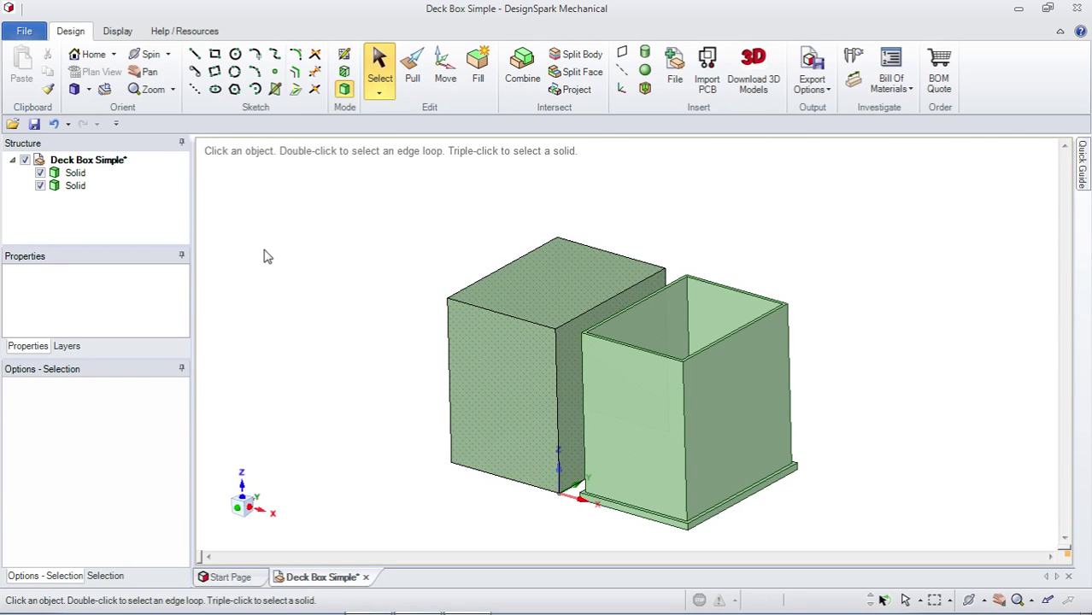
click(713, 387)
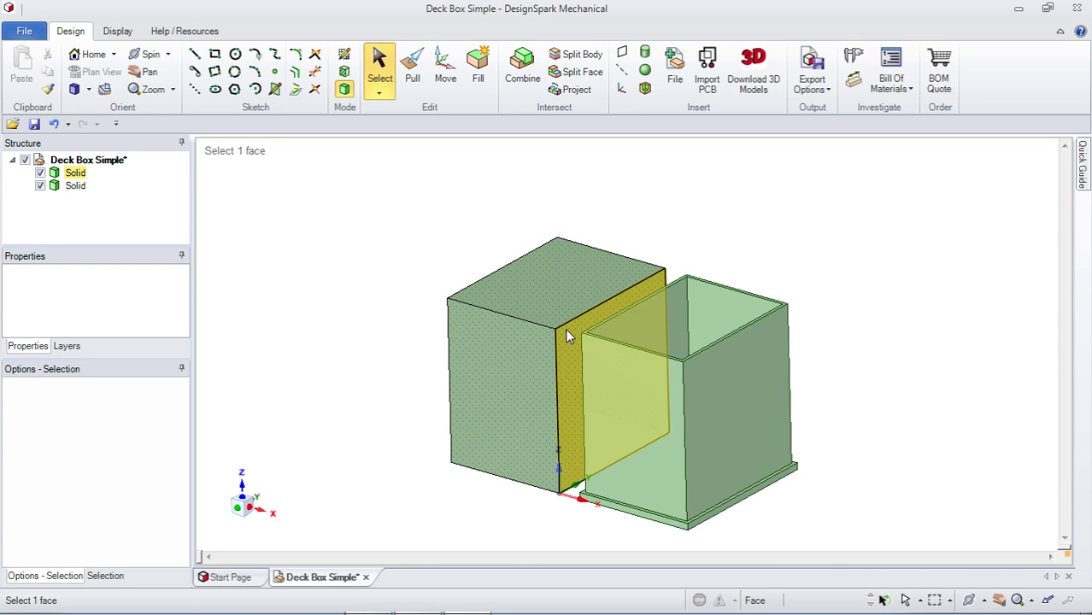
key(Escape)
click(524, 280)
click(366, 272)
click(587, 321)
key(Escape)
click(86, 189)
key(Escape)
click(77, 160)
click(302, 243)
key(Escape)
- Reset the model to the Home view and select the lid solid in the Structure tree
middle_drag(346, 318, 517, 394)
scroll(560, 300, up, 2)
click(561, 301)
scroll(519, 383, down, 2)
scroll(518, 384, up, 3)
scroll(534, 378, down, 1)
scroll(534, 378, down, 3)
middle_drag(480, 371, 357, 340)
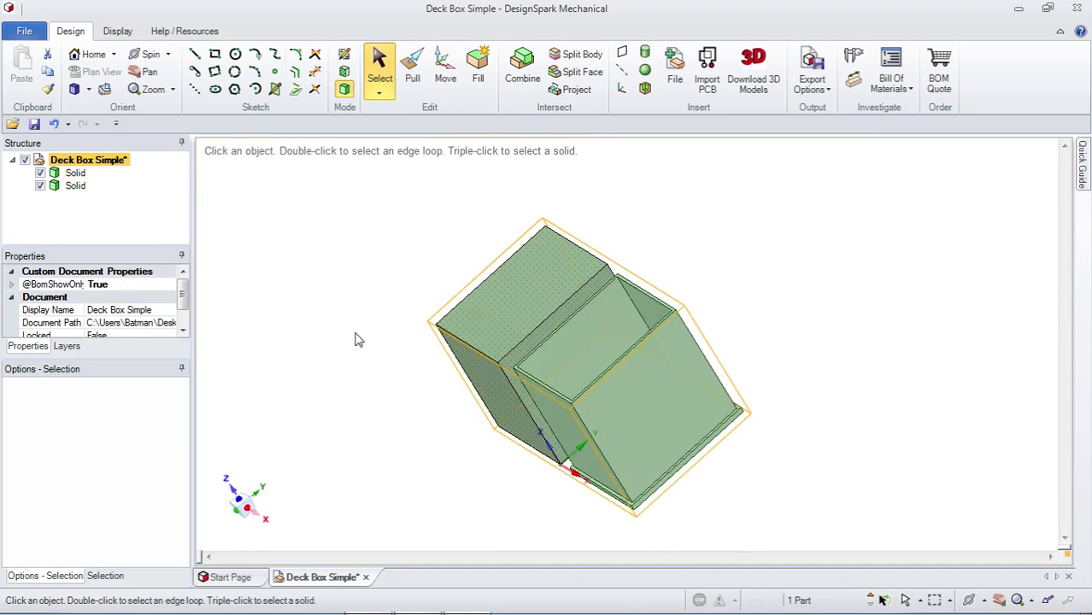
click(75, 172)
click(73, 167)
key(h)
click(76, 174)
- Move the lid solid into a new component named Box Lid Simple
right_click(79, 177)
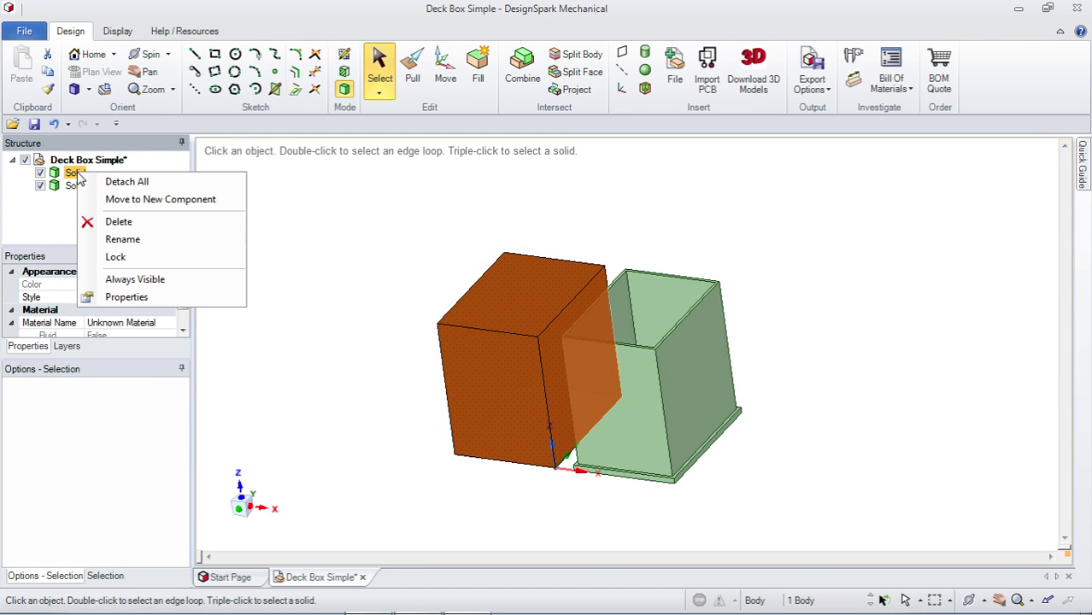
click(127, 202)
text(Box Lid Simple)
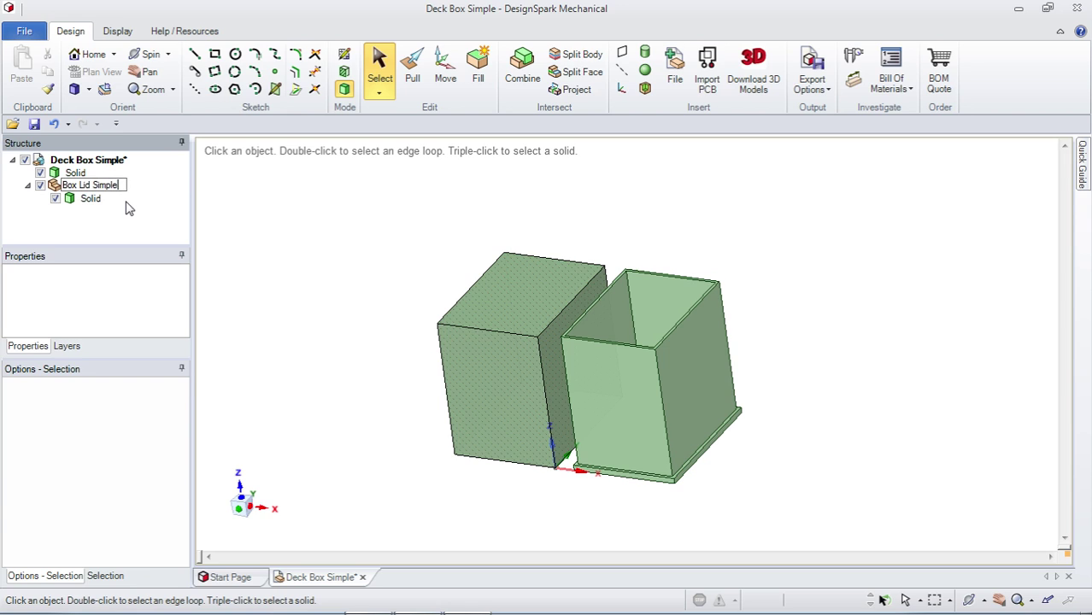
click(128, 209)
- Check Box Lid Simple, the Deck Box Simple part and the remaining base solid, orbiting to a frontal view
click(94, 186)
scroll(476, 336, up, 3)
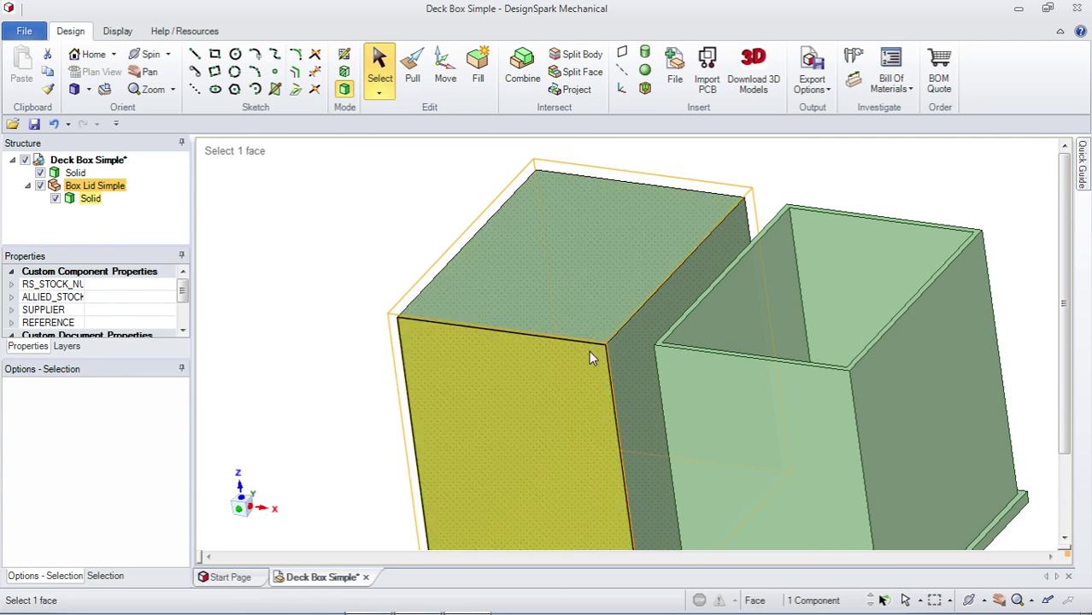
scroll(552, 325, down, 3)
click(88, 161)
click(75, 175)
middle_drag(863, 338, 744, 359)
- Move the base solid into a new component named Box Base Simple and view both parts
click(75, 173)
right_click(77, 174)
click(120, 203)
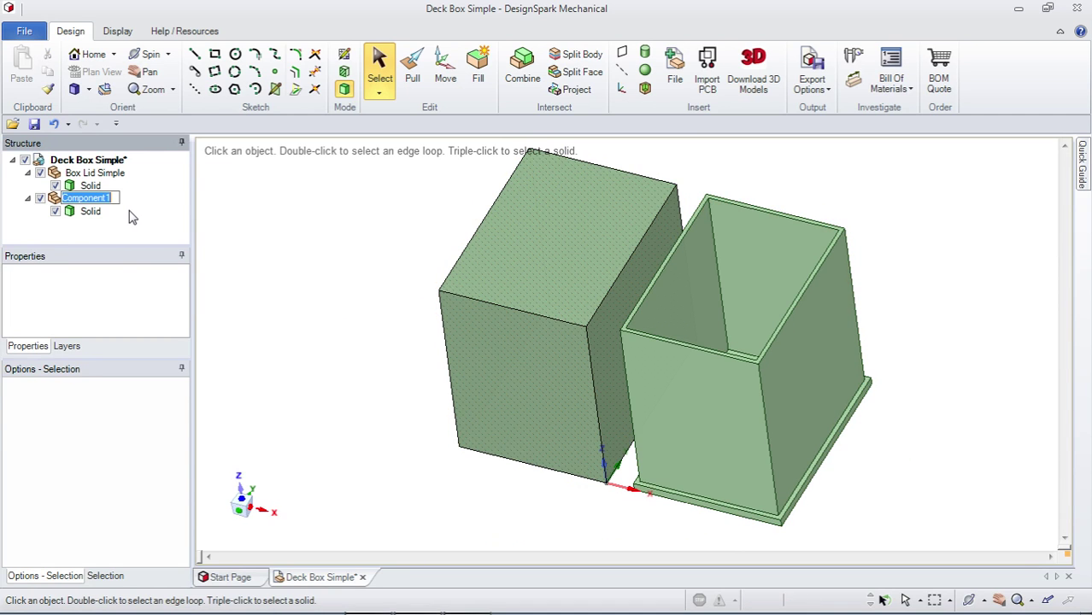
text(Box Base Simple)
key(Return)
click(115, 199)
middle_drag(462, 368, 466, 333)
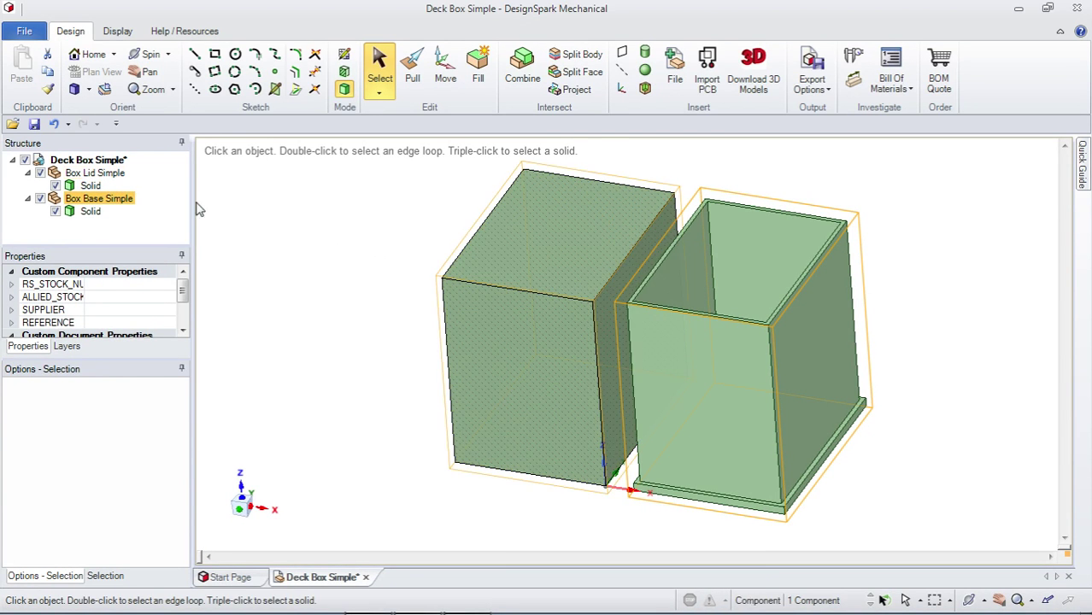
- Convert Box Lid Simple to an external file via Source, cancelling the Save As dialog
click(123, 173)
right_click(110, 172)
mouse_move(198, 333)
click(370, 405)
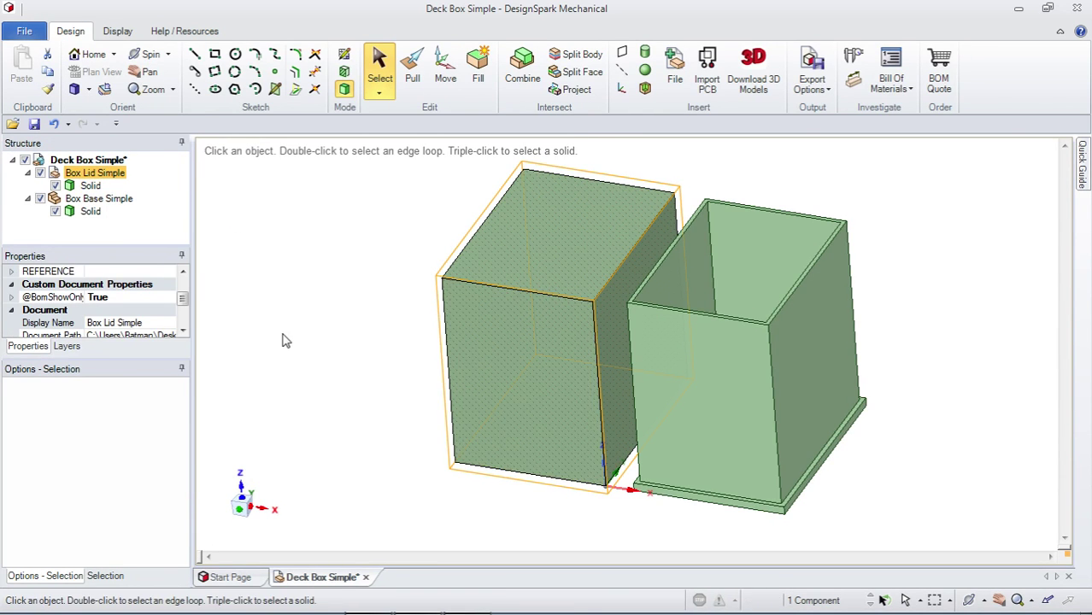
click(24, 34)
click(51, 167)
click(488, 384)
- Convert Box Base Simple to an external file via Source
click(101, 200)
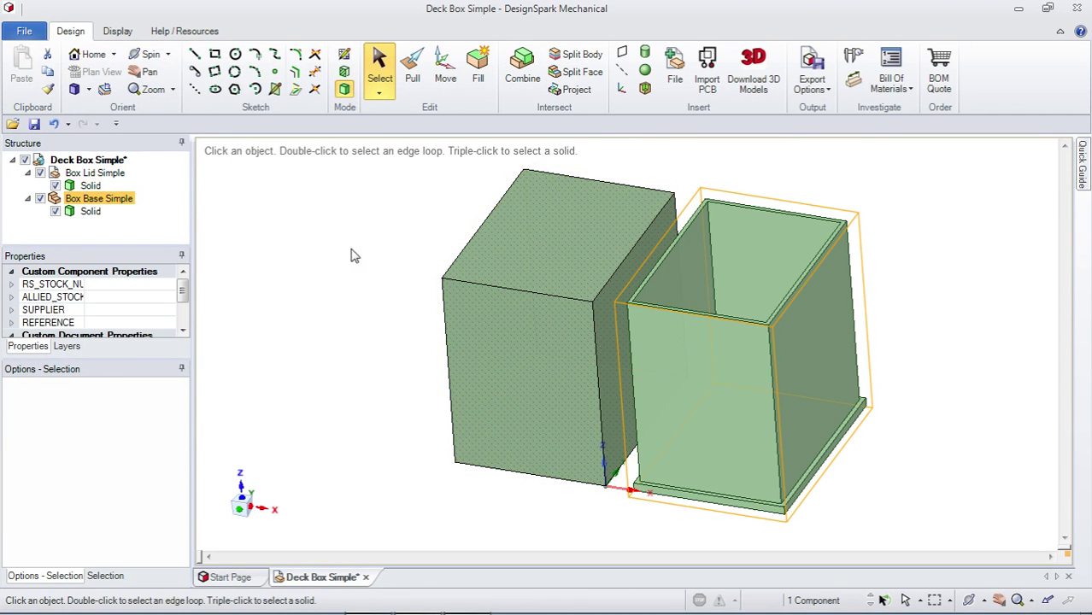
right_click(117, 202)
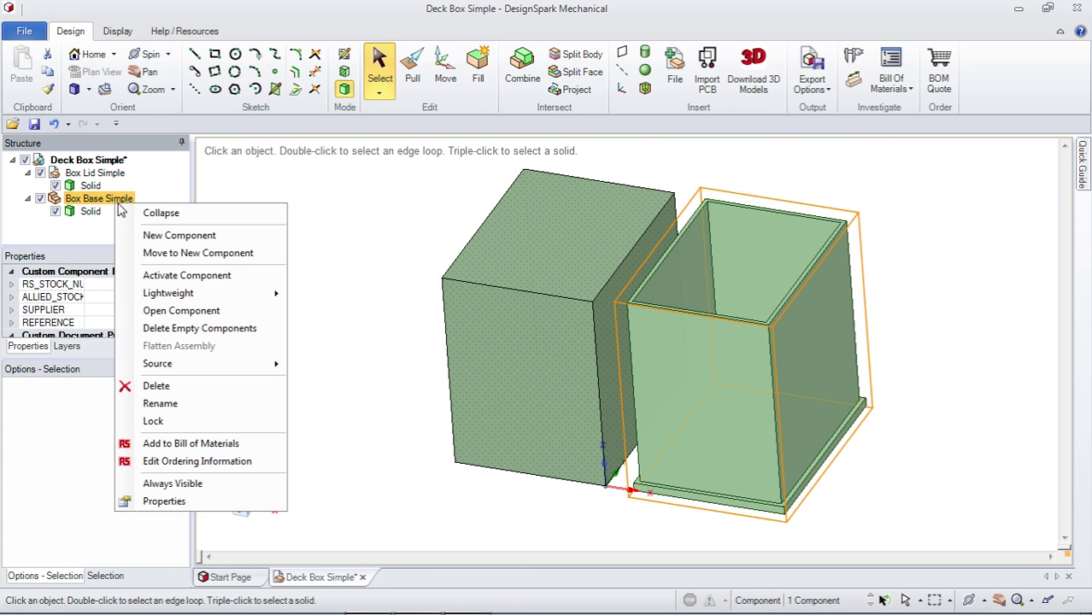
mouse_move(204, 365)
click(344, 437)
- Minimise the Photo Viewer and OBS windows to reveal the desktop
click(220, 601)
click(368, 601)
click(341, 30)
click(995, 30)
drag(403, 278, 363, 343)
- Open the Box Lid Simple design from the desktop and close the Start Page
key(Down)
key(Down)
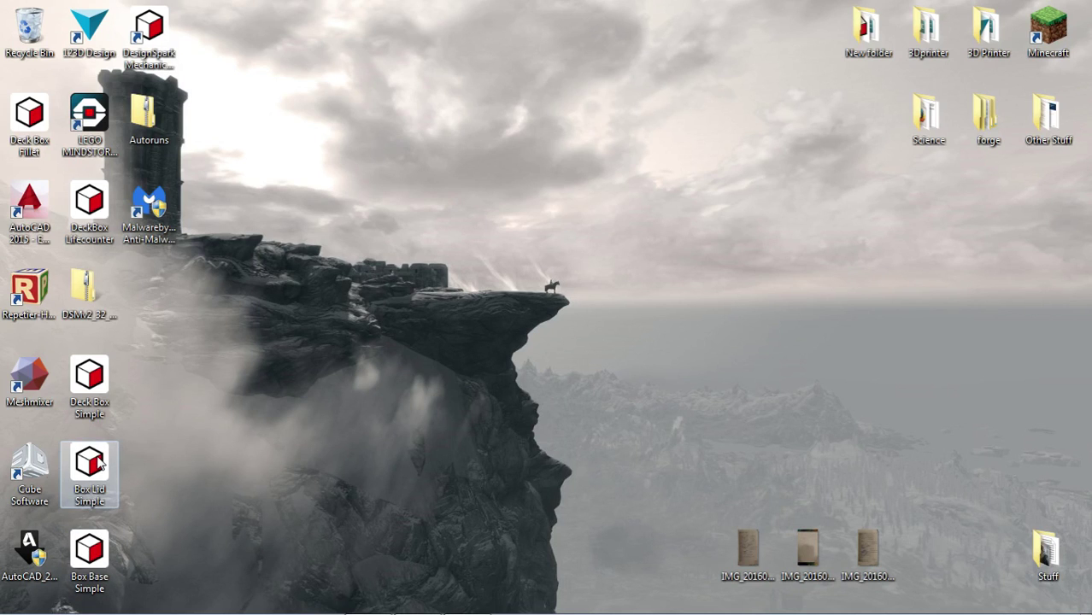
double_click(99, 462)
click(97, 560)
mouse_move(351, 609)
click(416, 601)
click(421, 579)
click(321, 578)
click(254, 578)
click(259, 577)
- Save Box Lid Simple as an STL file
click(359, 585)
click(360, 583)
click(419, 578)
click(363, 577)
click(24, 32)
click(49, 167)
click(107, 323)
click(203, 414)
click(408, 407)
- Save Box Base Simple as an STL file
mouse_move(397, 598)
click(442, 577)
click(24, 31)
click(124, 177)
click(410, 408)
- Minimise DesignSpark Mechanical and OBS and select the two new STL desktop icons
click(1019, 9)
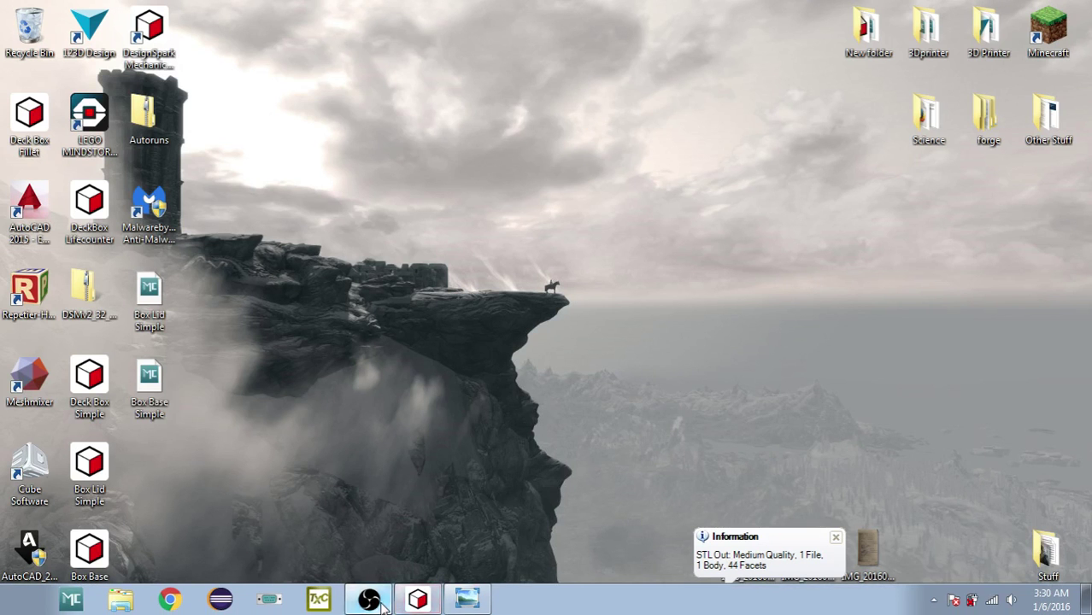
click(384, 605)
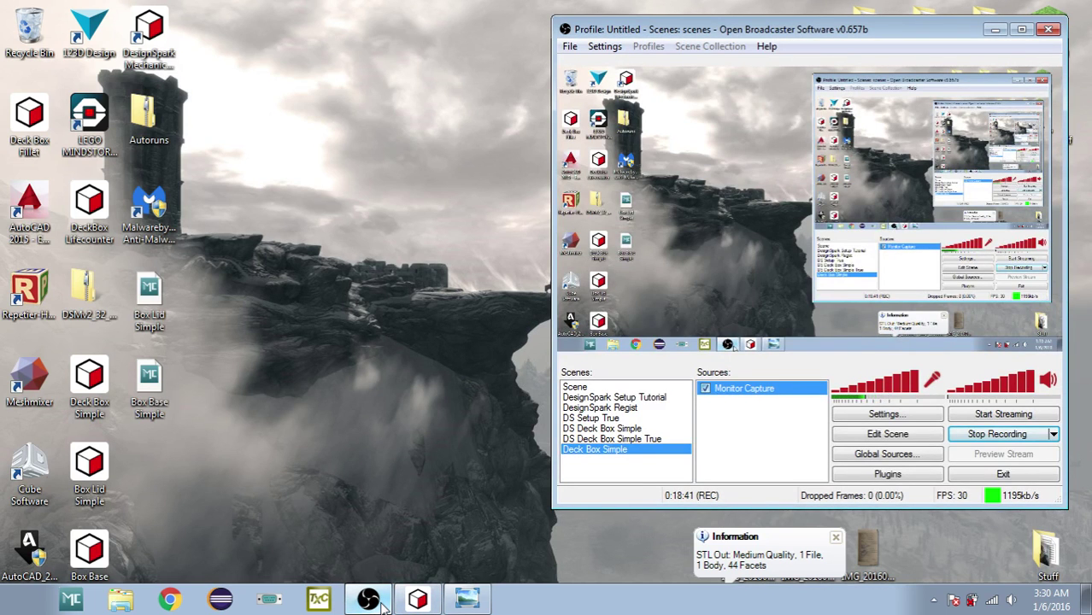
click(384, 605)
drag(212, 451, 143, 295)
drag(186, 432, 119, 275)
click(218, 360)
- Move Box Lid Simple and Box Base Simple STL icons right, one above the other
drag(155, 309, 254, 312)
drag(170, 305, 290, 305)
drag(167, 384, 286, 380)
click(322, 382)
mouse_move(75, 602)
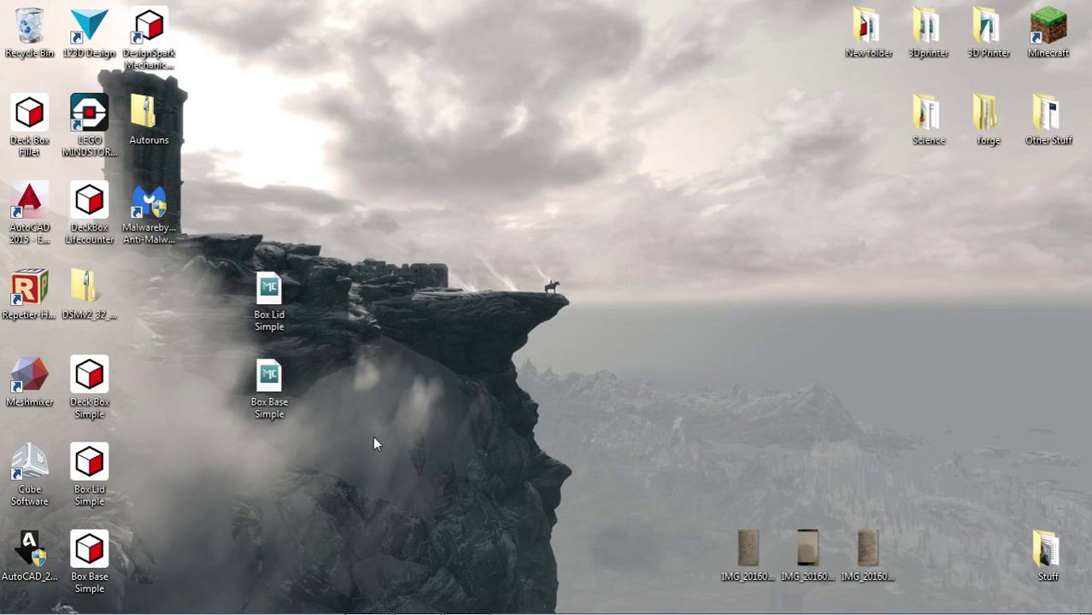
drag(243, 422, 275, 335)
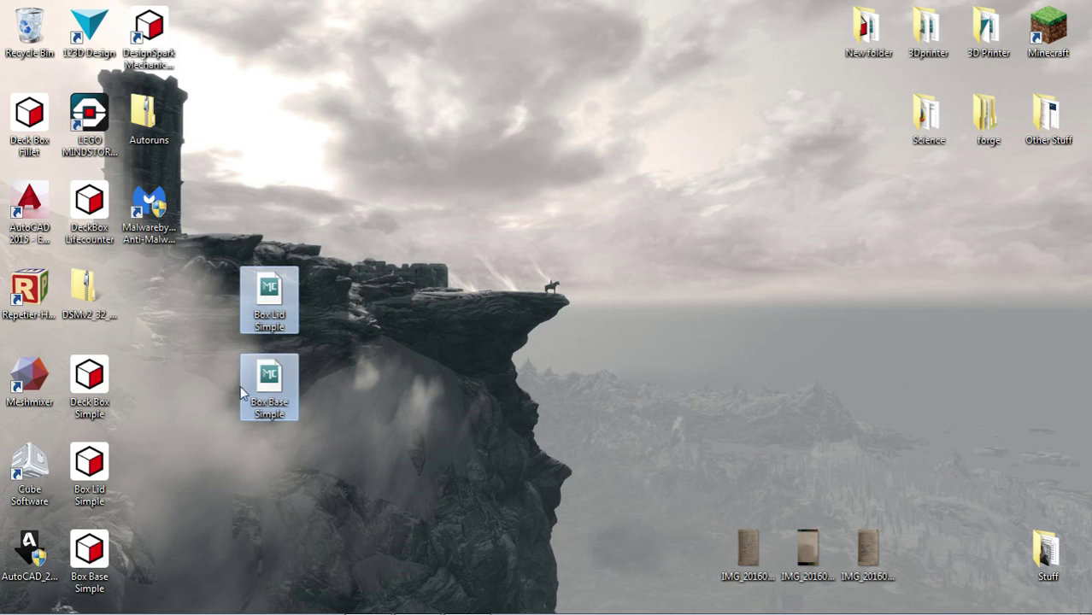
click(362, 374)
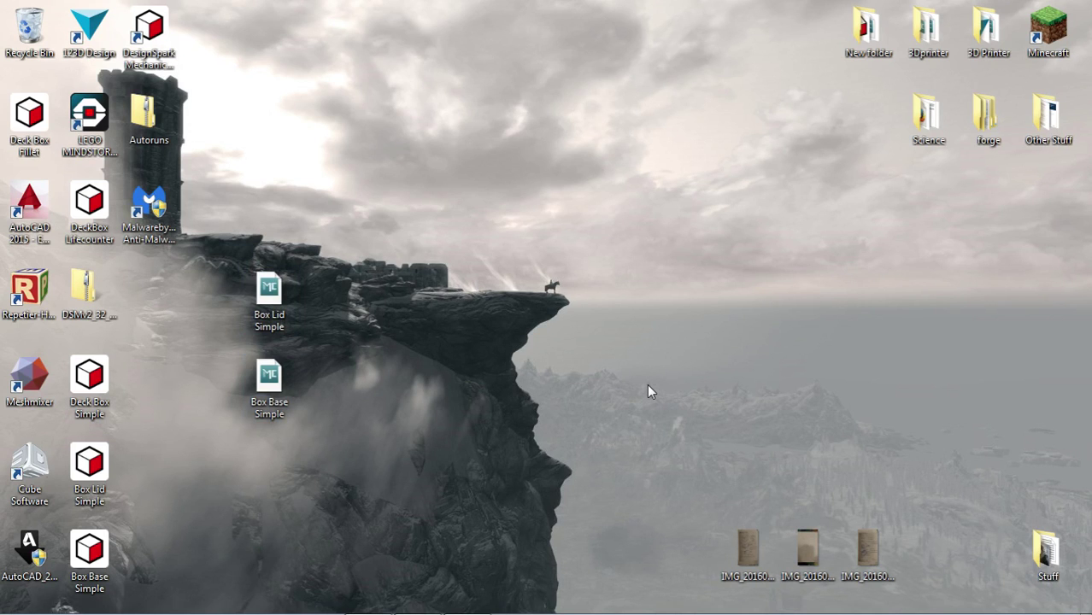
click(269, 380)
- Remove Box Base True from the MatterControl print queue
click(336, 264)
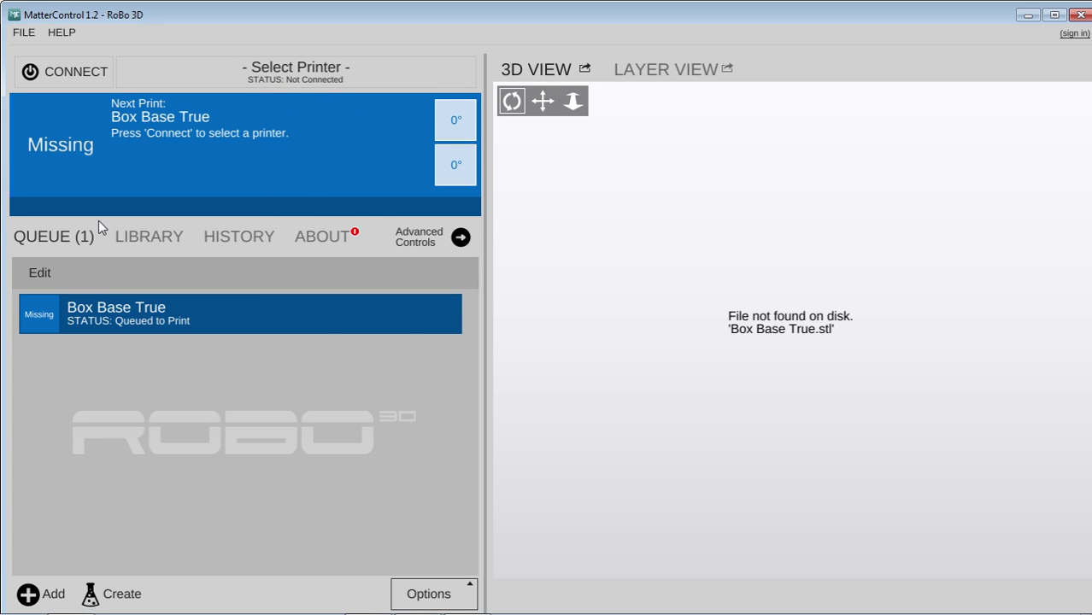
mouse_move(175, 297)
click(421, 315)
- Add Box Base Simple from the Desktop to the queue and orbit the build plate view
click(139, 158)
click(86, 150)
scroll(344, 248, down, 5)
double_click(244, 234)
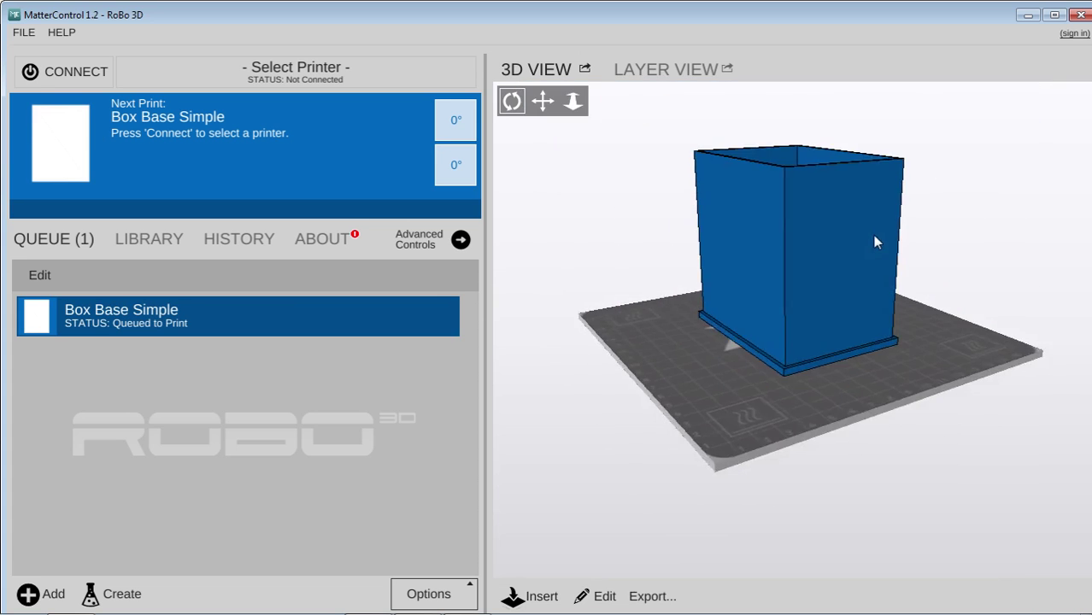
scroll(884, 239, down, 3)
scroll(887, 241, up, 3)
drag(901, 199, 754, 221)
drag(868, 227, 476, 395)
- Slice Box Base Simple in Layer View and tilt the preview into 3D
click(651, 72)
click(528, 597)
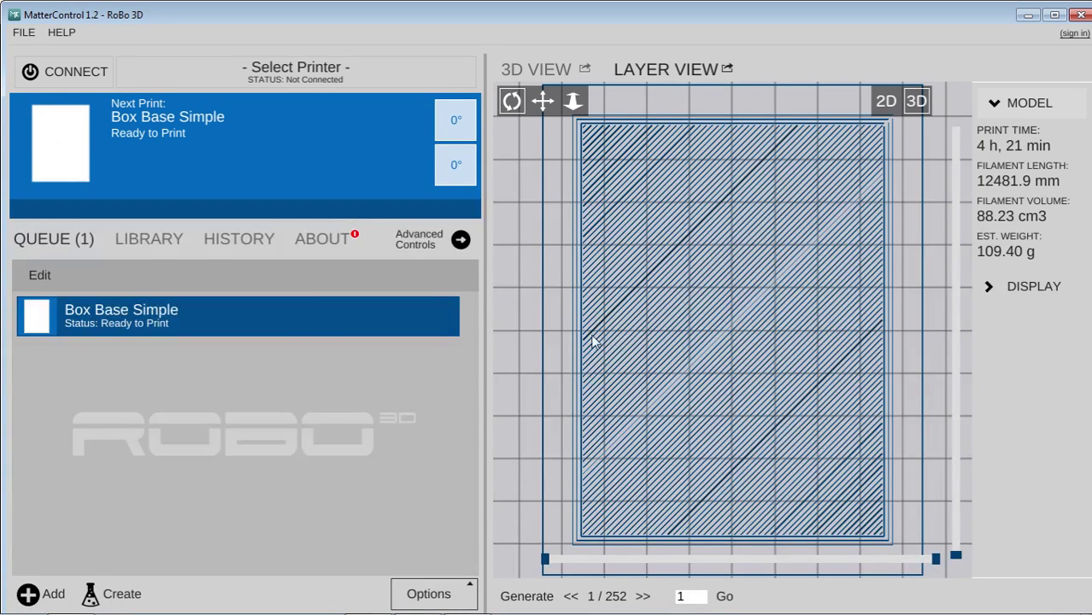
drag(589, 340, 653, 380)
drag(699, 249, 734, 273)
drag(740, 341, 703, 527)
- Step forward through the sliced layers up to layer 38 of 252
click(647, 596)
click(648, 596)
click(649, 597)
click(649, 597)
click(650, 596)
click(649, 596)
click(649, 596)
click(649, 597)
click(650, 597)
drag(756, 462, 675, 321)
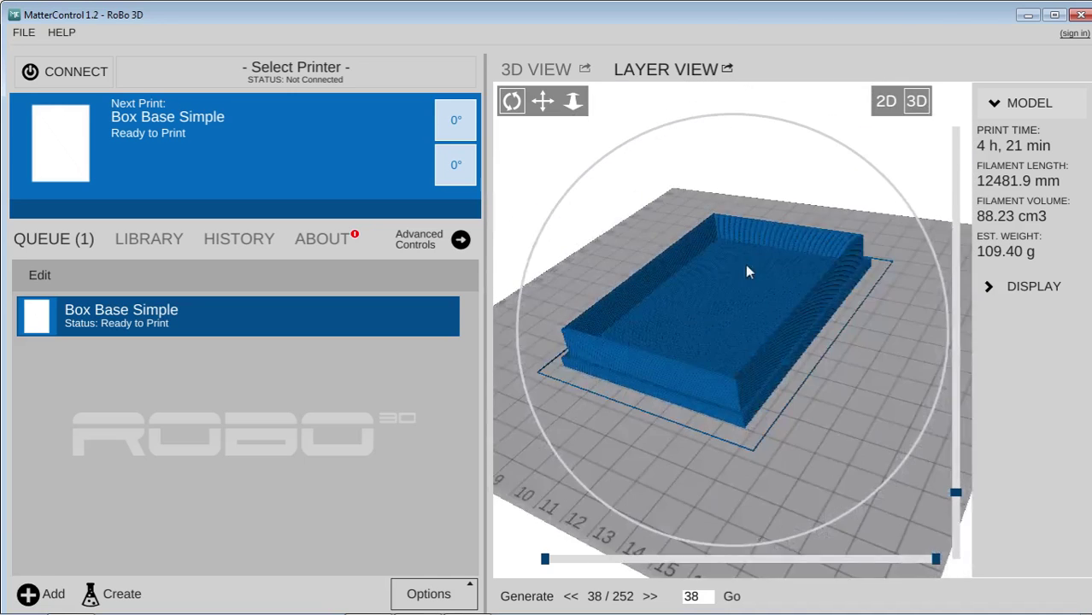